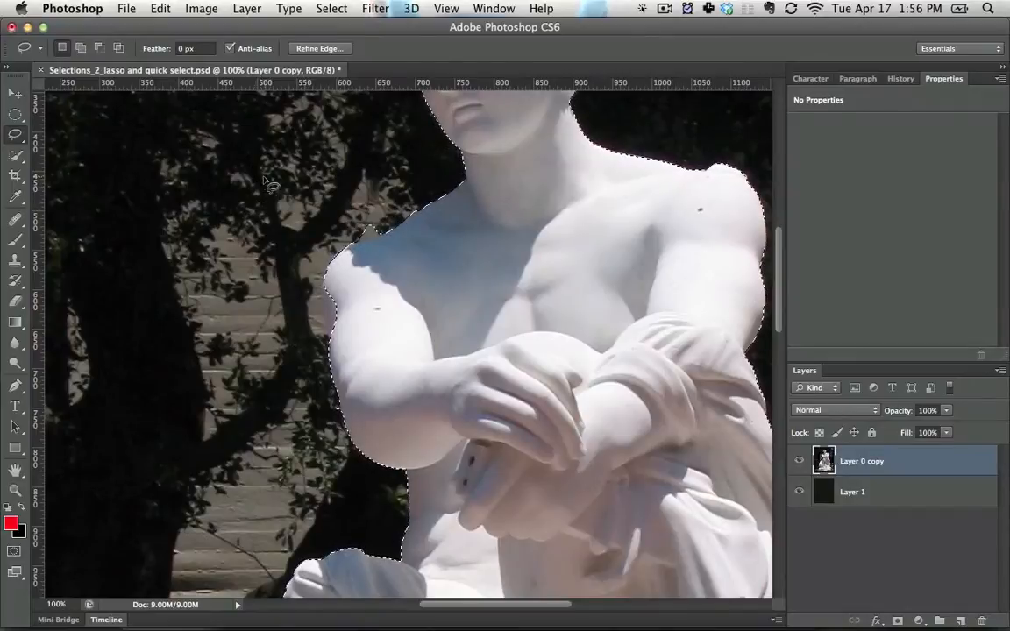
# Try a freehand lasso selection around the shaded shoulder and nearby foliage, and undo it
pyautogui.moveTo(252, 174); pyautogui.dragTo(399, 162)
pyautogui.moveTo(222, 237); pyautogui.dragTo(219, 250)
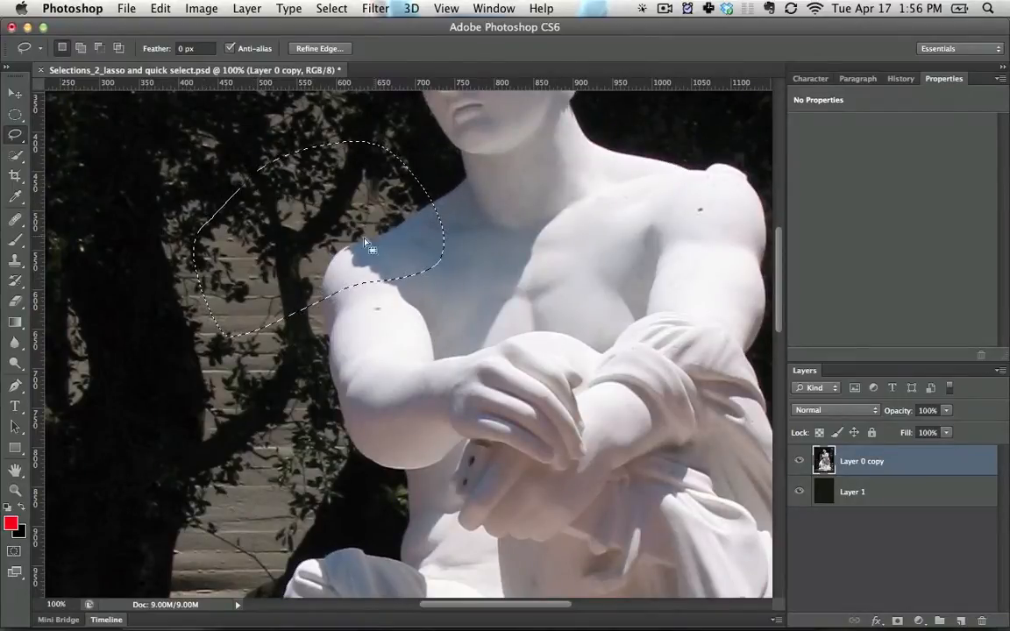
pyautogui.press('super+z')
# Replace the current selection with a freehand lasso selection around the cherub's head at the statue's feet
pyautogui.press('space')
pyautogui.moveTo(500, 401); pyautogui.dragTo(491, 352)
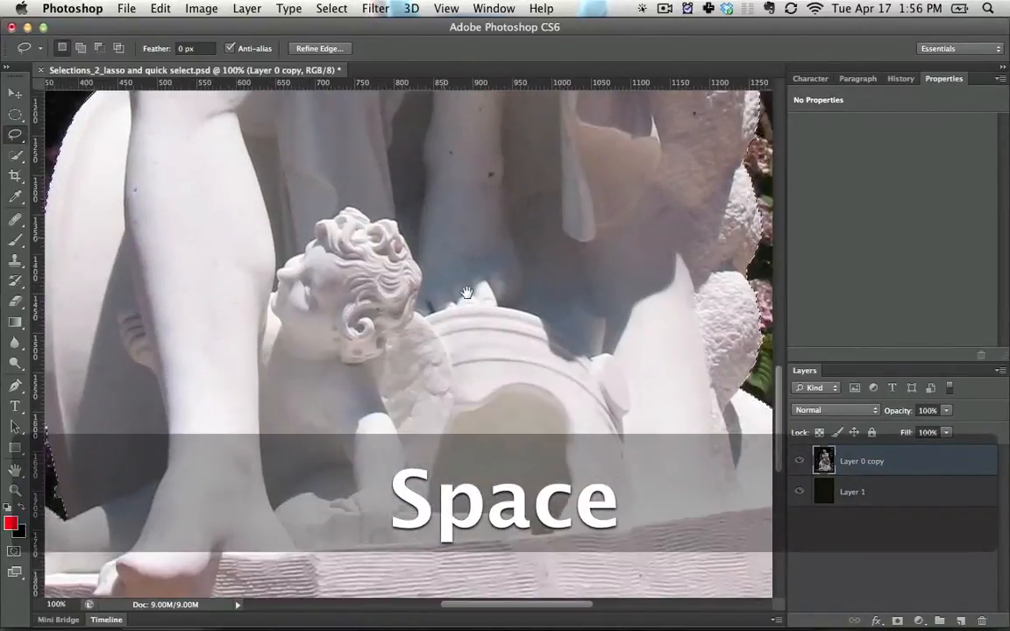
pyautogui.moveTo(198, 234)
pyautogui.mouseDown()
pyautogui.moveTo(450, 227)
pyautogui.moveTo(450, 210)
pyautogui.moveTo(456, 226)
pyautogui.mouseUp()
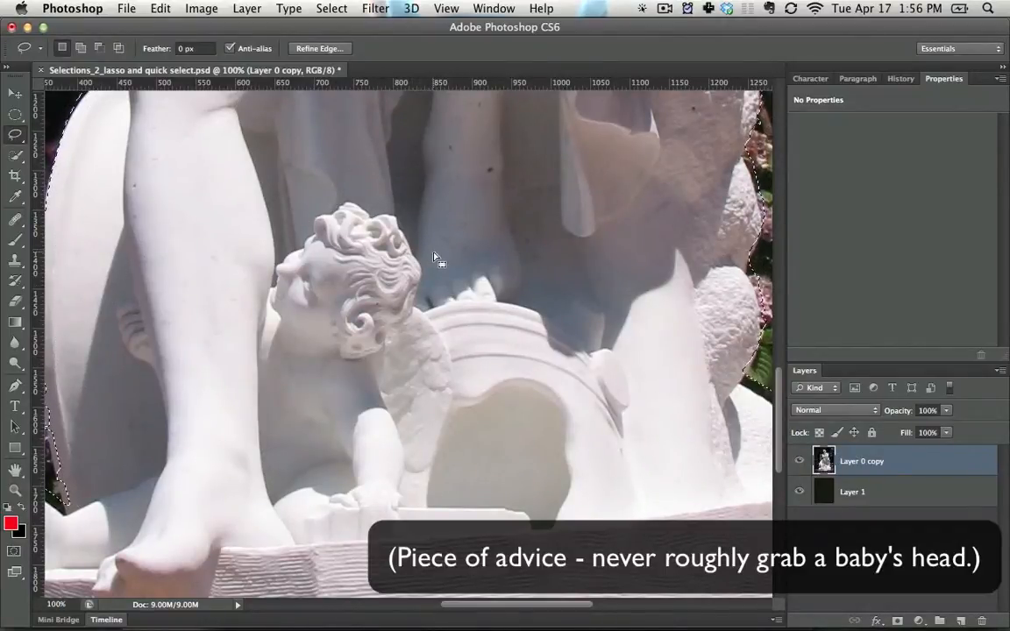
pyautogui.press('super+d')
pyautogui.moveTo(455, 224)
pyautogui.mouseDown()
pyautogui.moveTo(174, 225)
pyautogui.moveTo(526, 347)
pyautogui.moveTo(541, 289)
pyautogui.mouseUp()
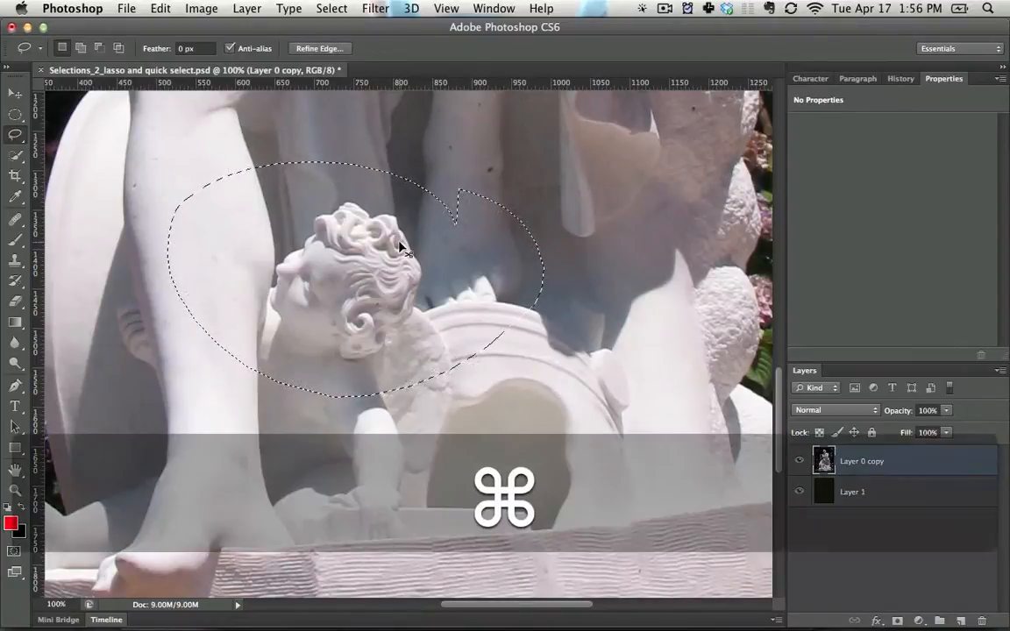
# Copy the lassoed cherub area onto a new layer and hide Layer 0 copy
pyautogui.press('super+c')
pyautogui.press('super+v')
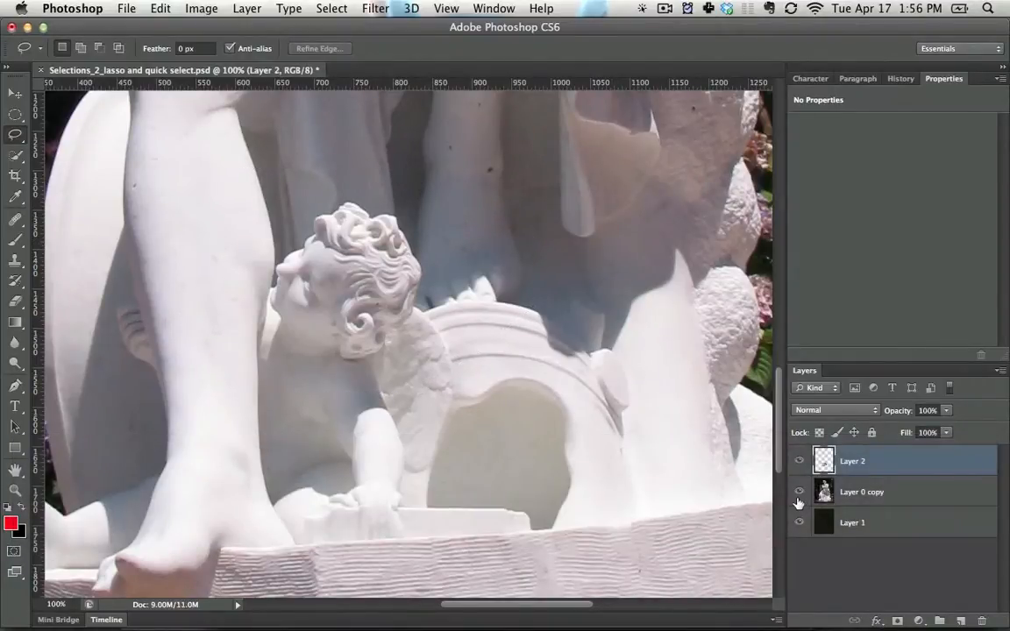
pyautogui.click(799, 492)
# Undo the pasted layer, the hidden layer and the cherub lasso back to the statue's outline selection
pyautogui.press('alt+super+z')
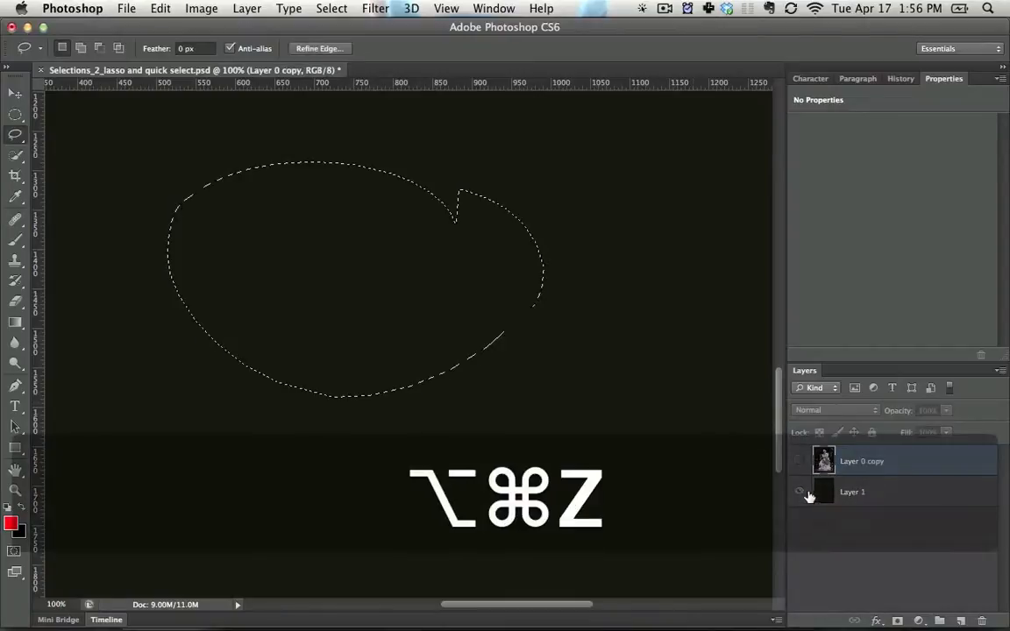
pyautogui.press('alt+super+z')
pyautogui.click(798, 461)
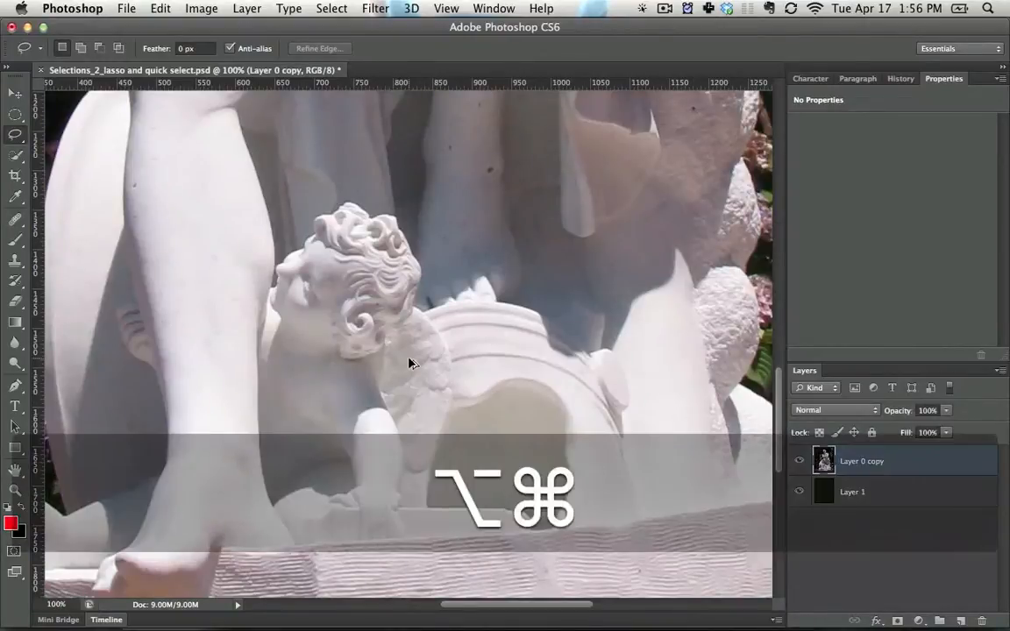
pyautogui.press('alt+super+z')
# Switch from the Lasso tool to the Polygonal Lasso Tool
pyautogui.press('space')
pyautogui.moveTo(383, 293); pyautogui.dragTo(517, 325)
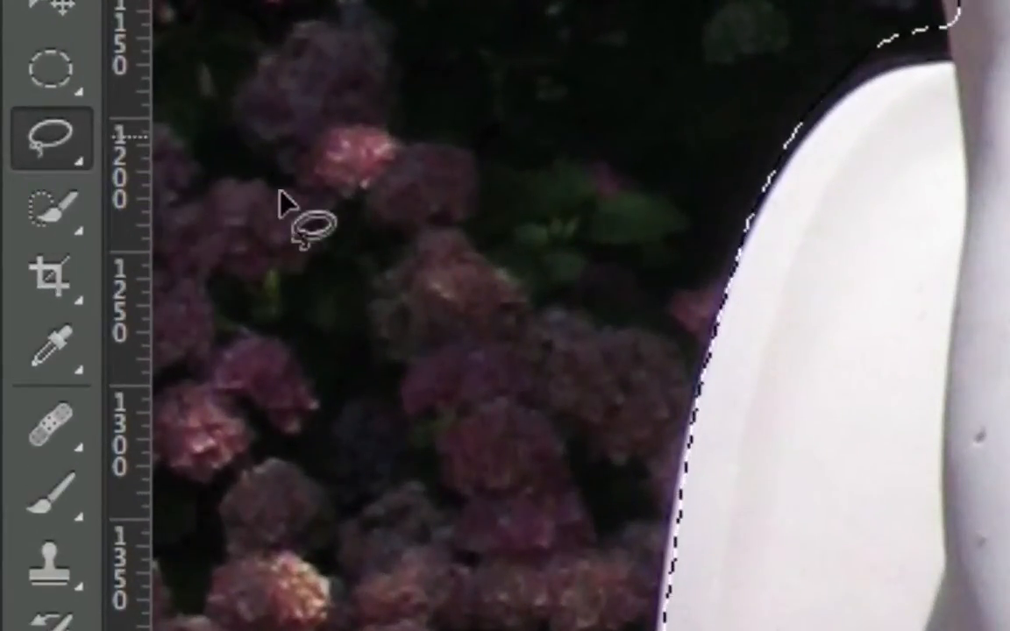
pyautogui.click(63, 160)
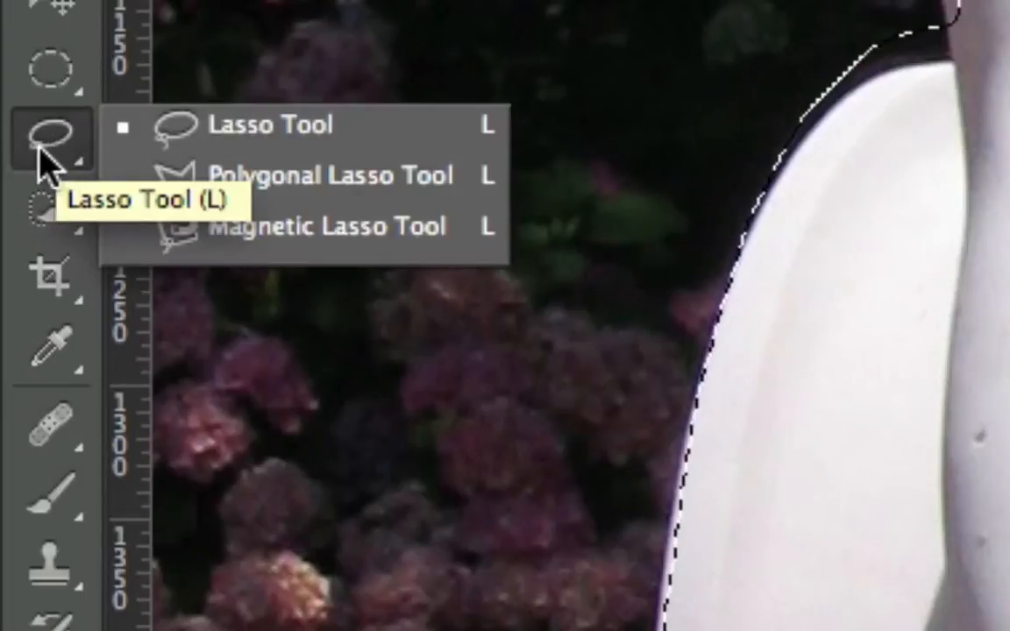
pyautogui.click(40, 156)
pyautogui.click(41, 158)
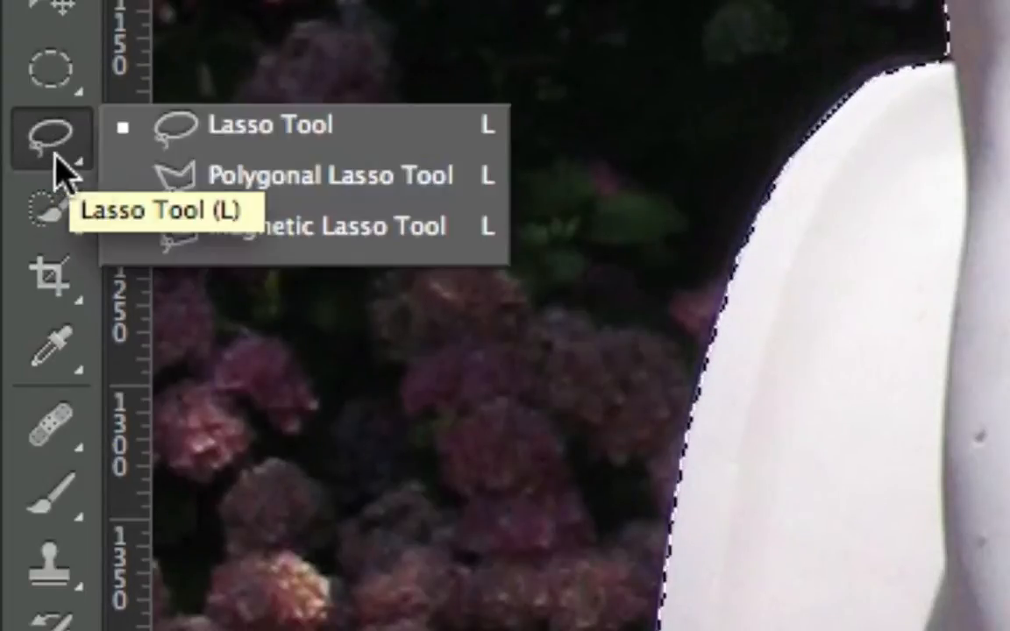
pyautogui.click(282, 200)
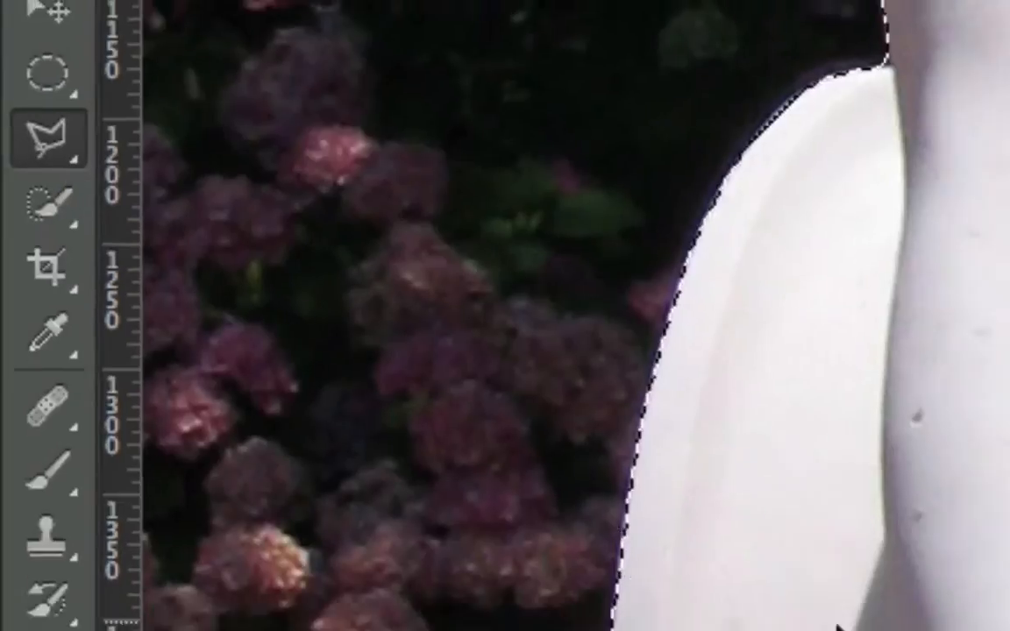
# Subtract the dark background gap between the draped shield and the cherub's raised foot from the selection
pyautogui.press('space')
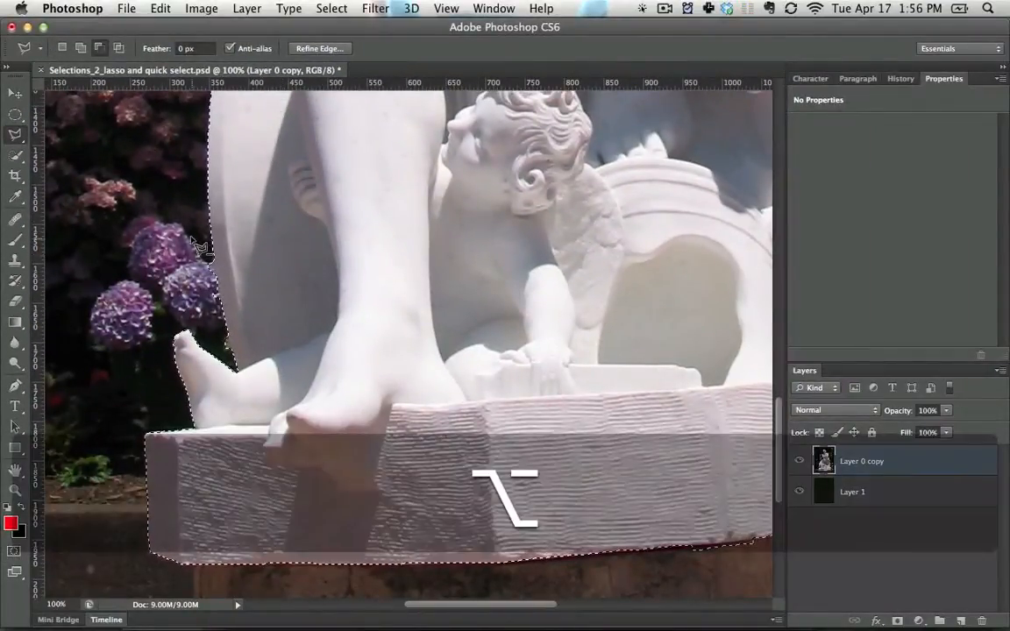
pyautogui.keyDown('alt'); pyautogui.click(186, 236); pyautogui.keyUp('alt')
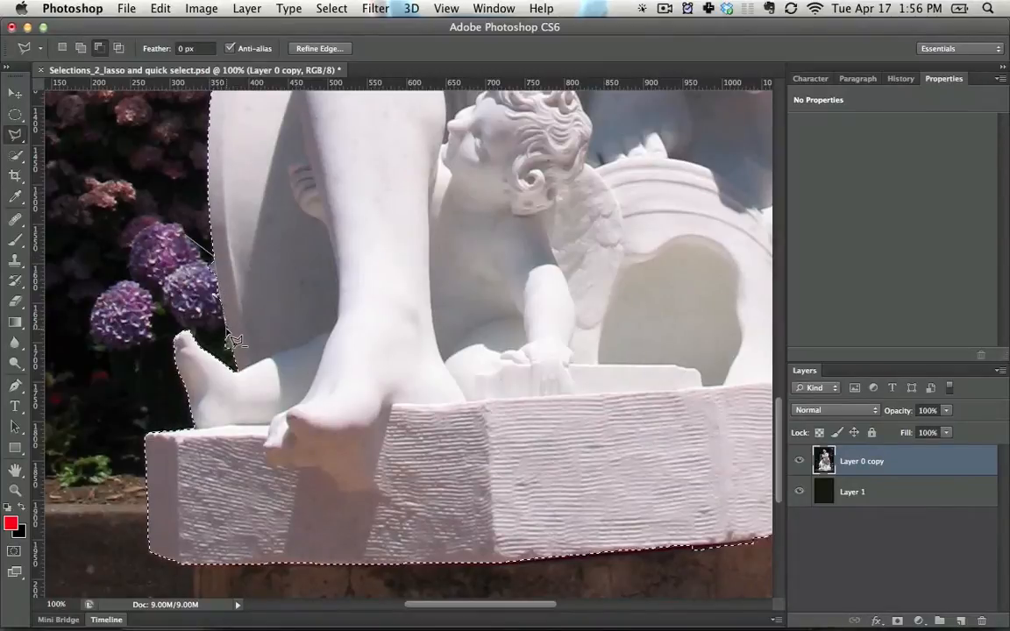
pyautogui.click(238, 367)
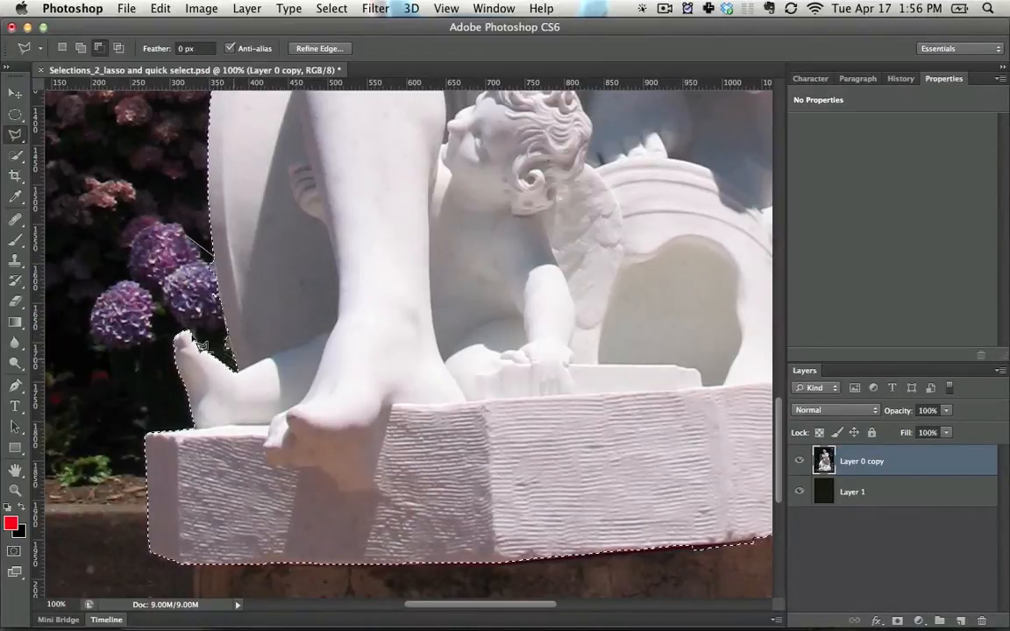
# Subtract the small background bump above the shaded shoulder from the selection with a polygonal outline
pyautogui.press('space')
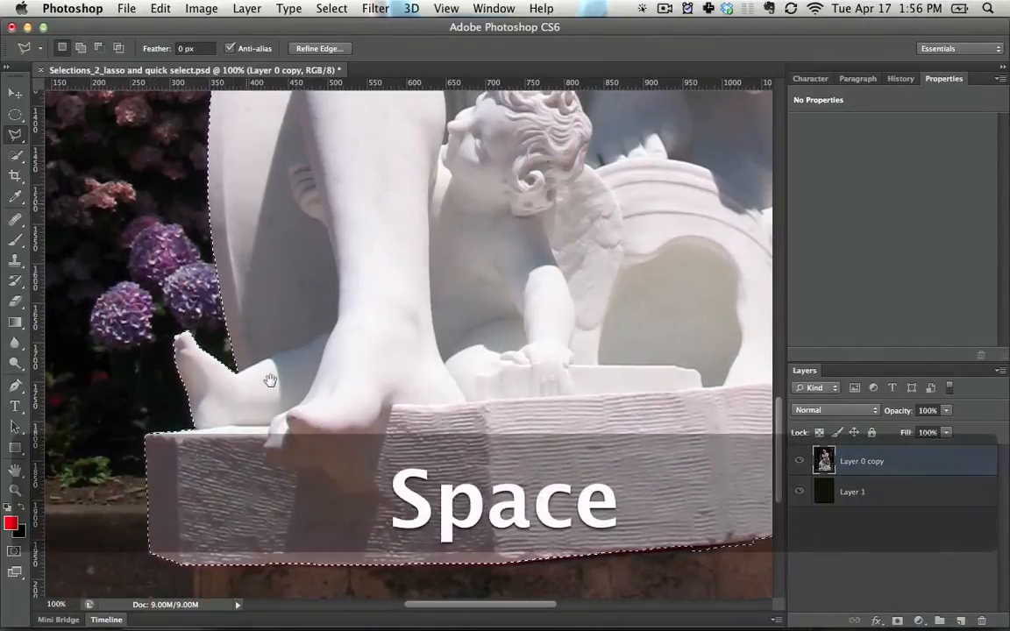
pyautogui.moveTo(242, 287); pyautogui.dragTo(224, 561)
pyautogui.moveTo(245, 377); pyautogui.dragTo(156, 463)
pyautogui.moveTo(326, 325); pyautogui.dragTo(310, 456)
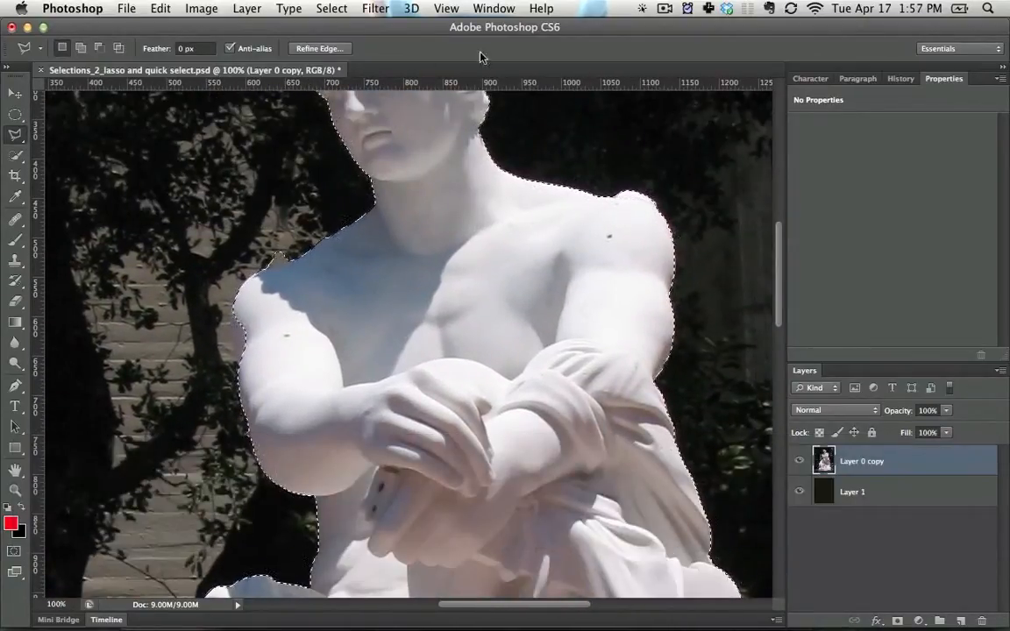
pyautogui.click(640, 8)
pyautogui.click(701, 59)
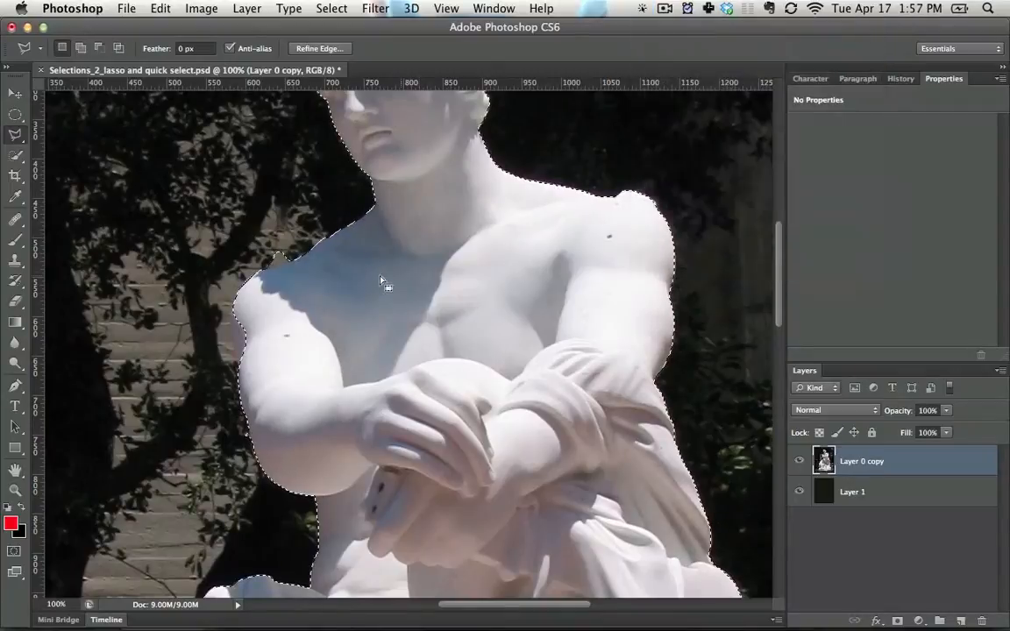
pyautogui.press('alt')
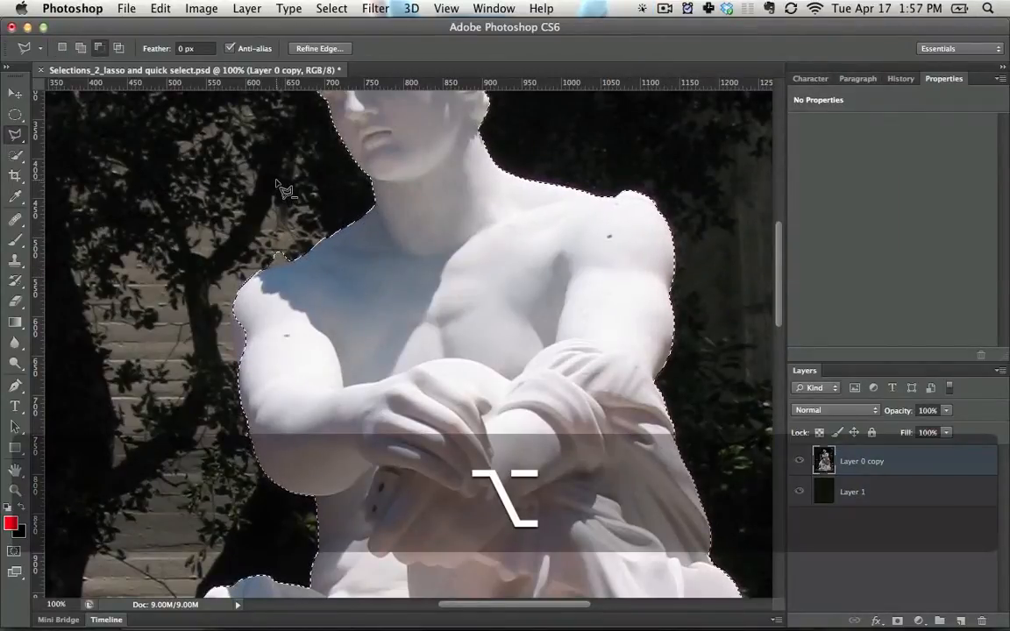
pyautogui.click(277, 181)
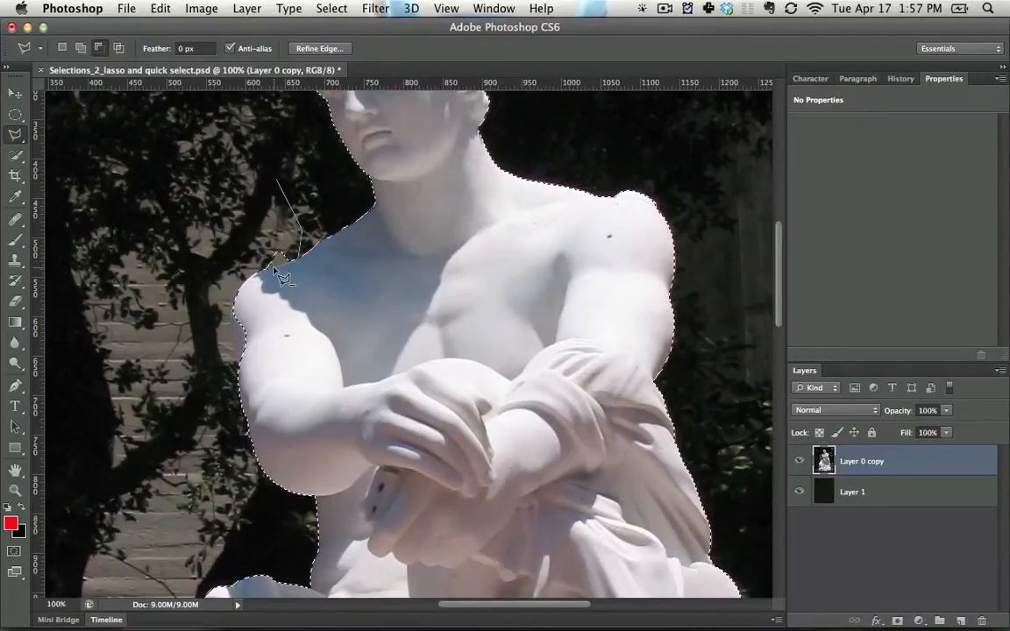
pyautogui.doubleClick(213, 166)
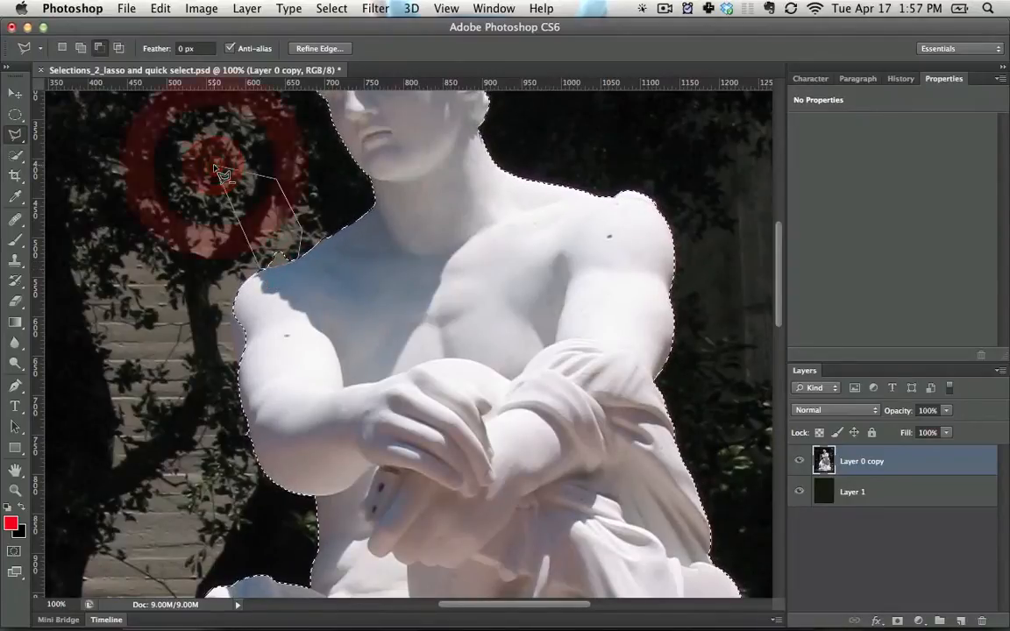
# Add the unselected strip along the outer edge of the upper arm below the shaded shoulder to the selection
pyautogui.press('alt')
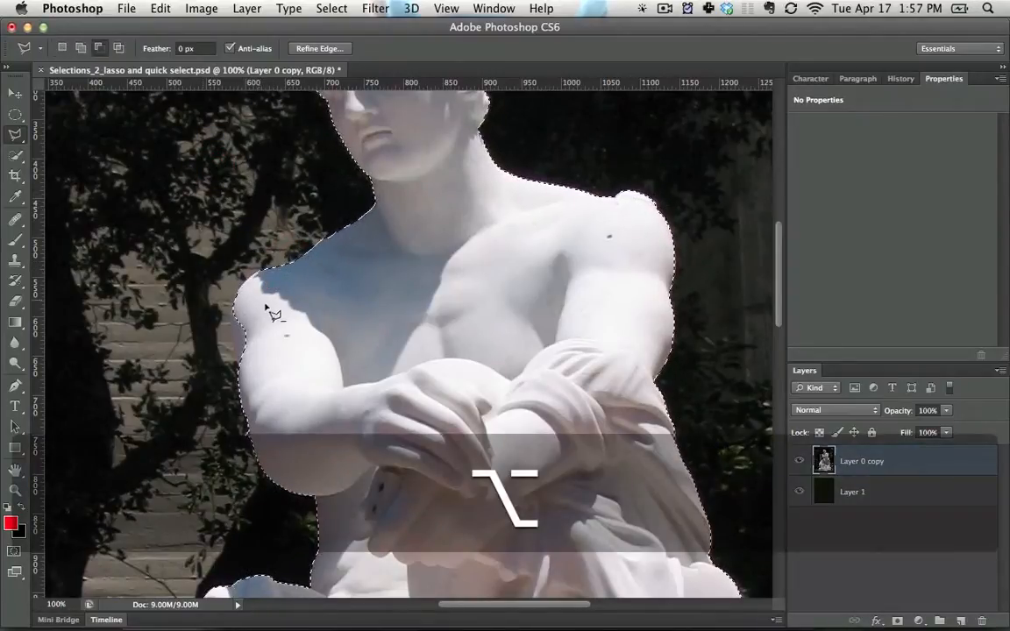
pyautogui.keyDown('shift'); pyautogui.click(300, 312); pyautogui.keyUp('shift')
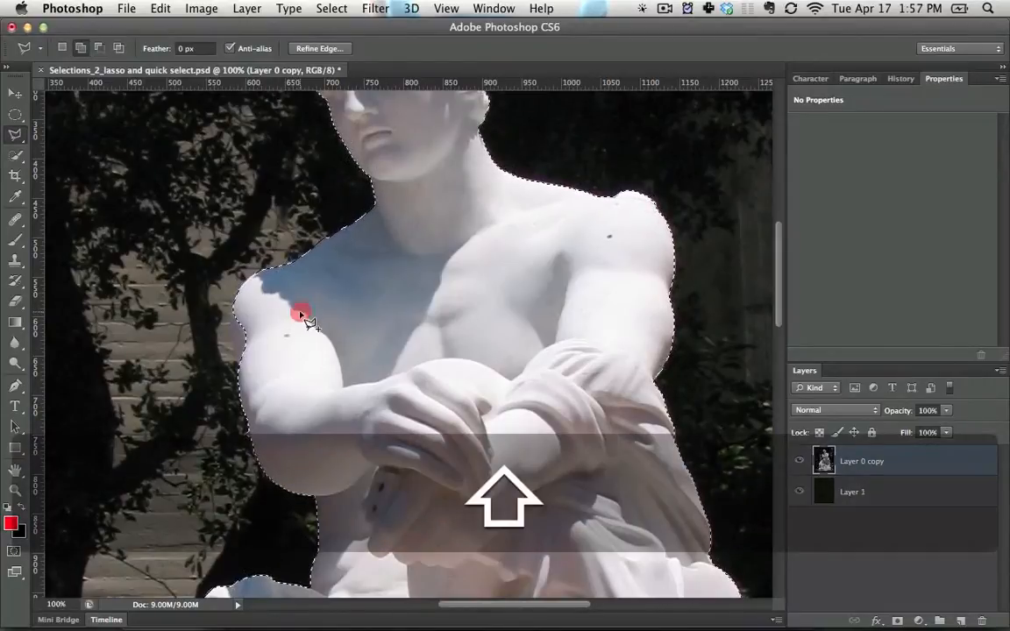
pyautogui.click(250, 306)
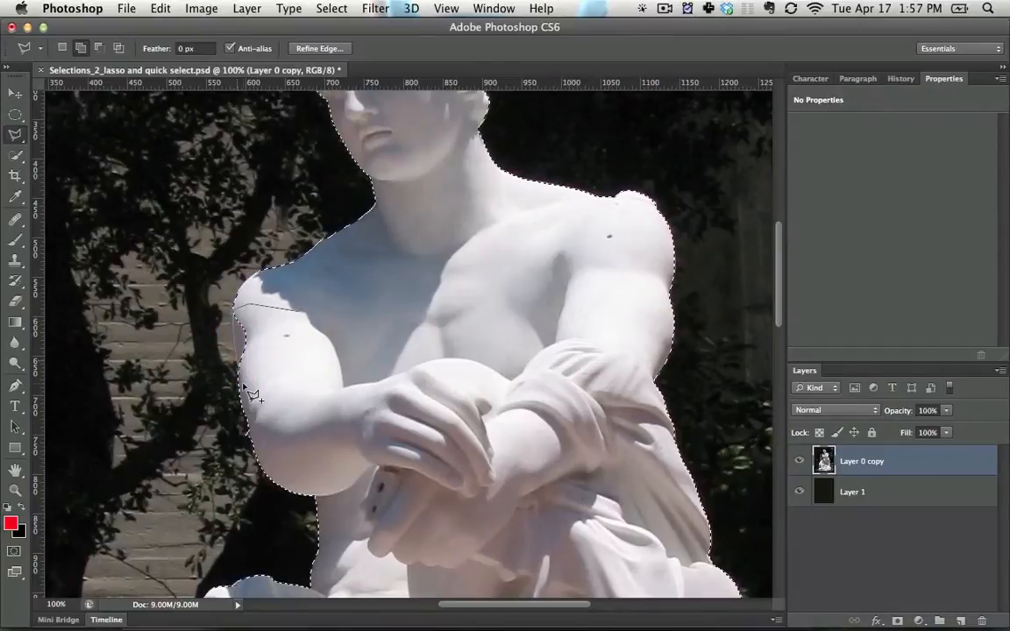
pyautogui.click(289, 315)
# Add the area under the bent elbow, beside the torso, to the selection with a polygonal outline
pyautogui.press('space')
pyautogui.moveTo(308, 364); pyautogui.dragTo(303, 173)
pyautogui.press('shift')
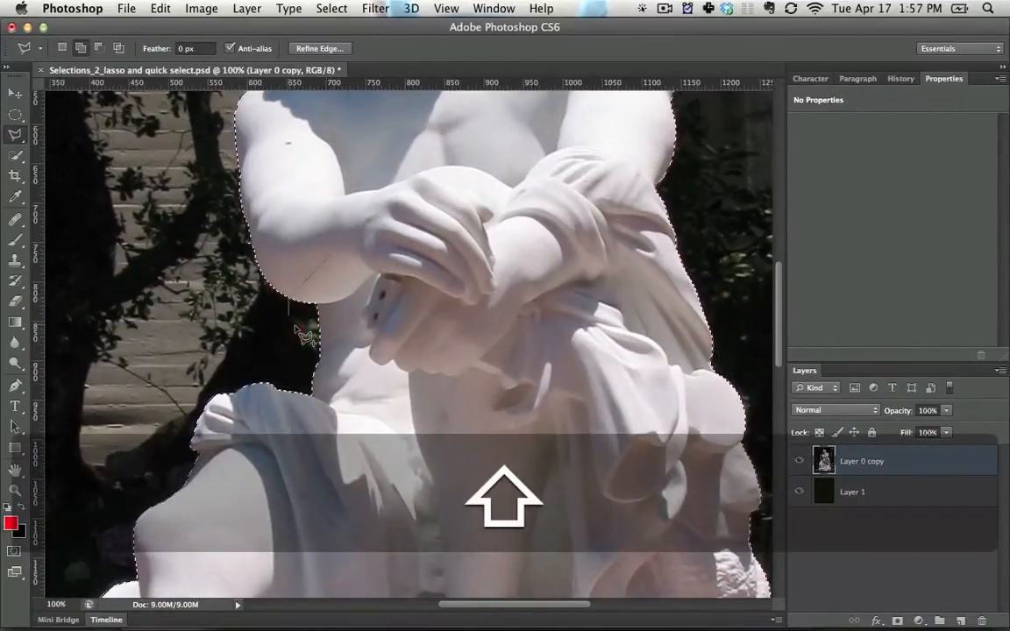
pyautogui.click(296, 326)
pyautogui.click(338, 338)
pyautogui.doubleClick(374, 286)
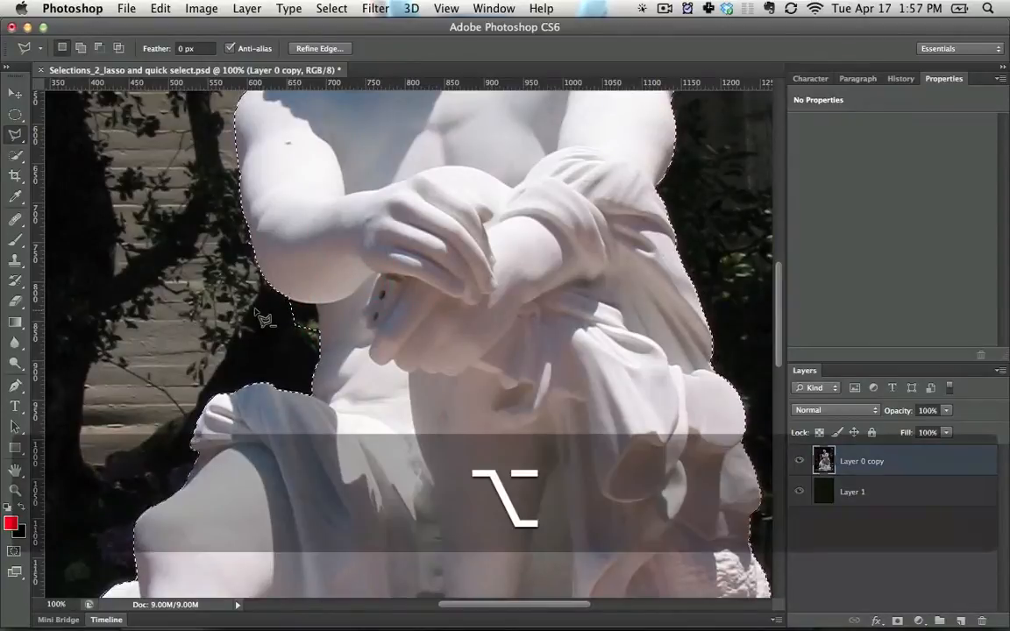
# Subtract the patch of background between the underside of the elbow and the waist from the selection
pyautogui.keyDown('alt'); pyautogui.click(230, 289); pyautogui.keyUp('alt')
pyautogui.click(287, 300)
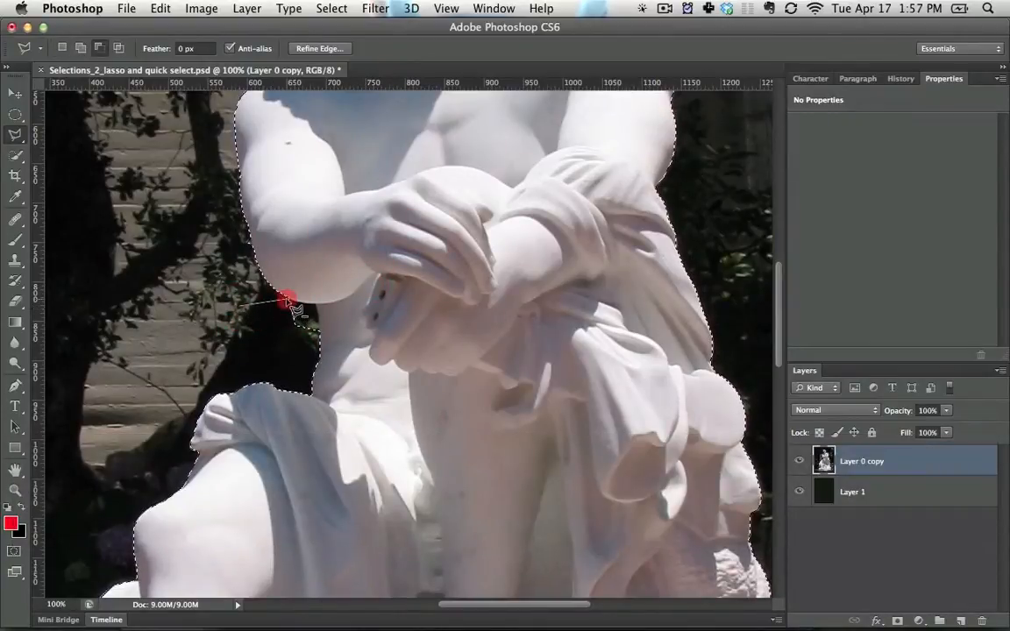
pyautogui.click(292, 292)
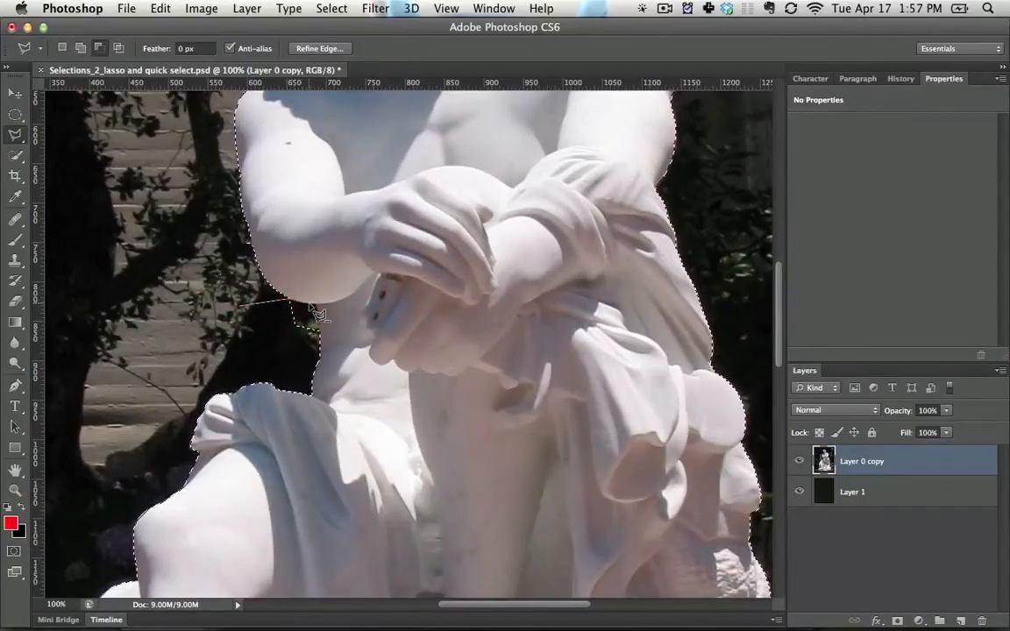
pyautogui.click(312, 305)
pyautogui.click(316, 320)
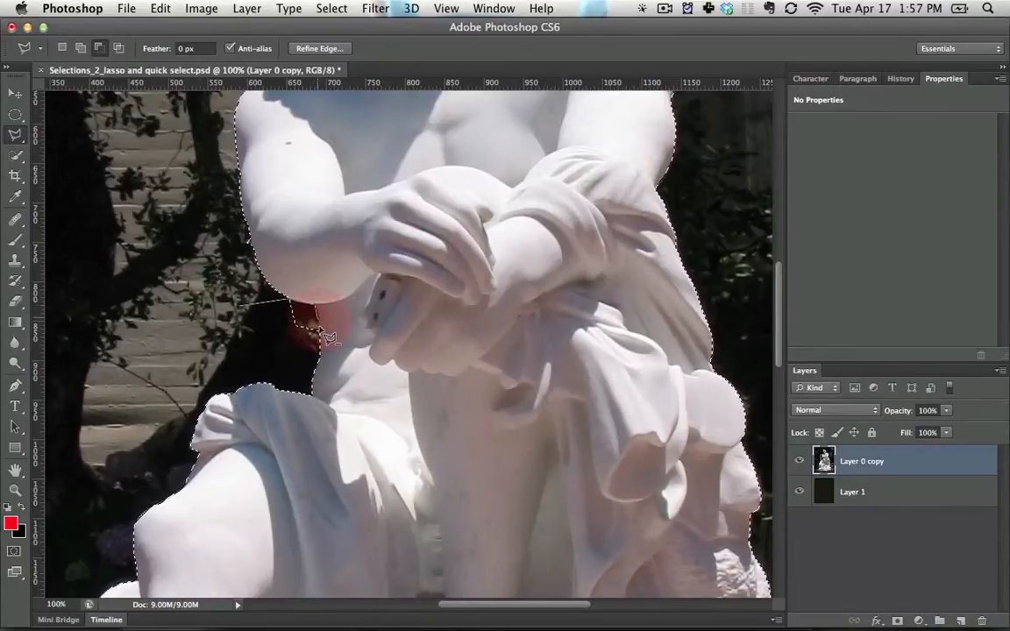
pyautogui.click(319, 333)
pyautogui.click(312, 347)
pyautogui.doubleClick(262, 336)
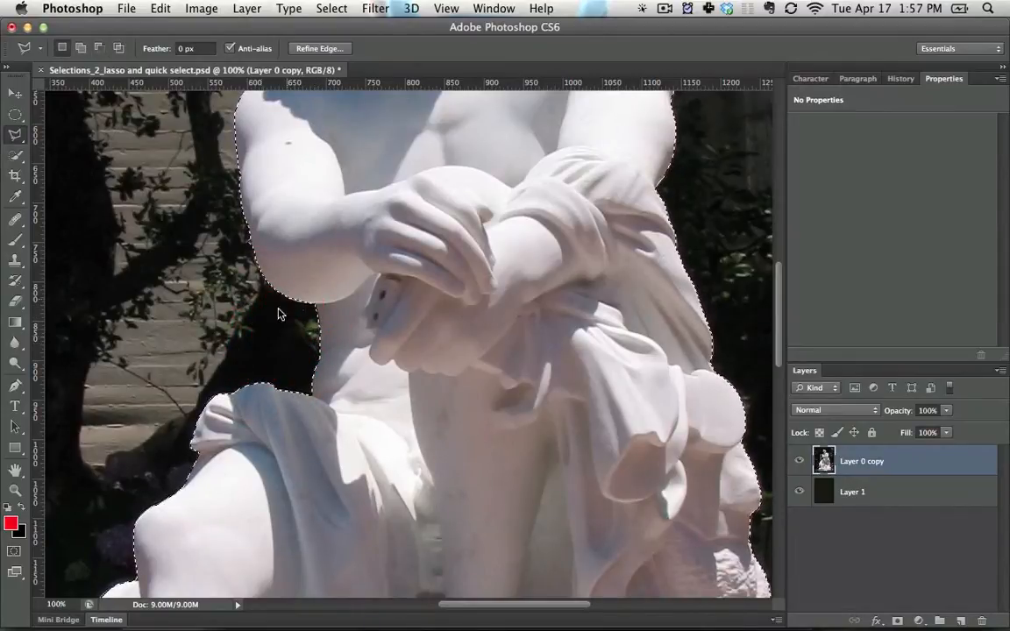
pyautogui.press('space')
pyautogui.moveTo(359, 357); pyautogui.dragTo(309, 159)
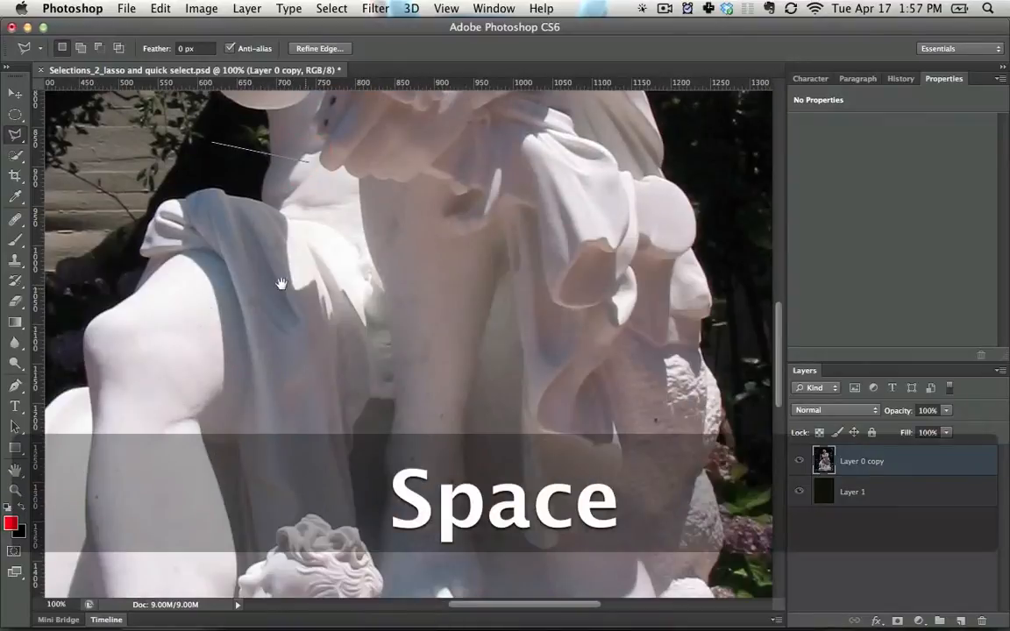
pyautogui.moveTo(278, 282)
pyautogui.mouseDown()
pyautogui.moveTo(417, 329)
pyautogui.moveTo(429, 364)
pyautogui.mouseUp()
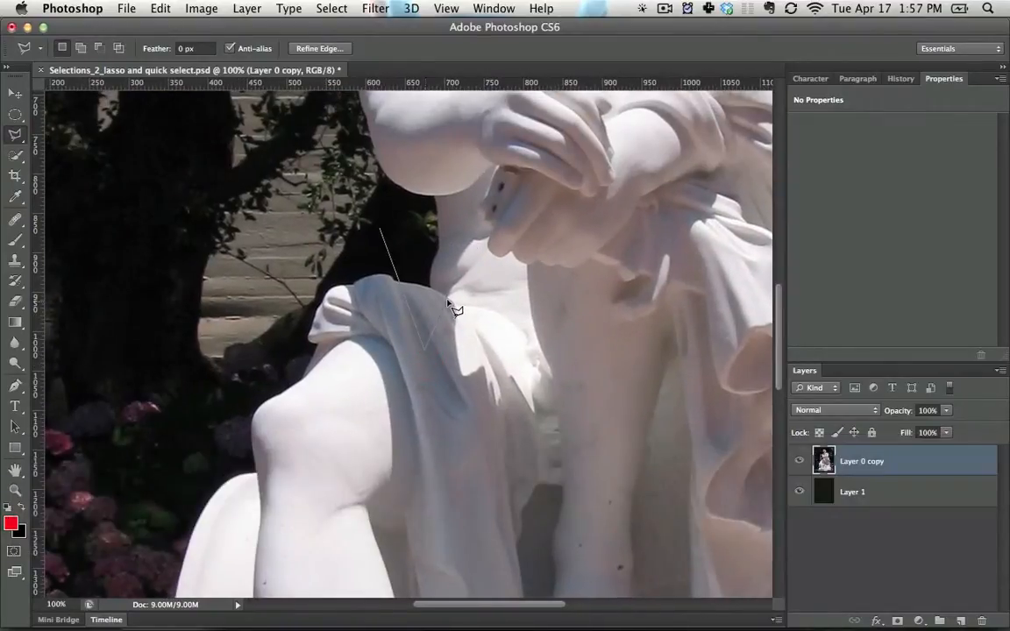
pyautogui.press('Escape')
# Examine the selection outline around the whole statue at 50% zoom, from the head down to the base
pyautogui.press('space')
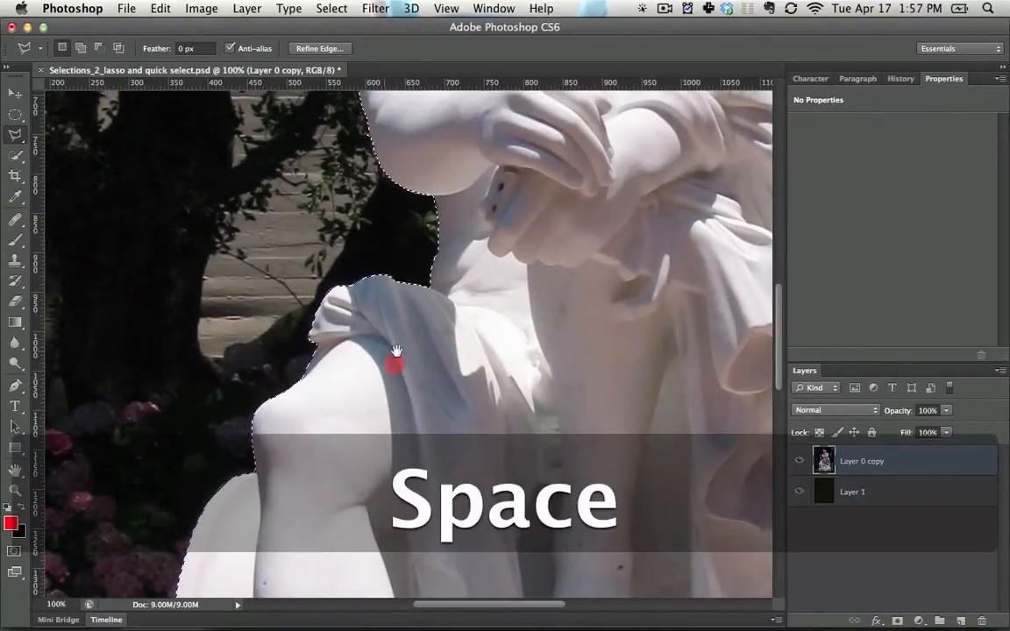
pyautogui.moveTo(396, 351); pyautogui.dragTo(395, 292)
pyautogui.press('super+minus')
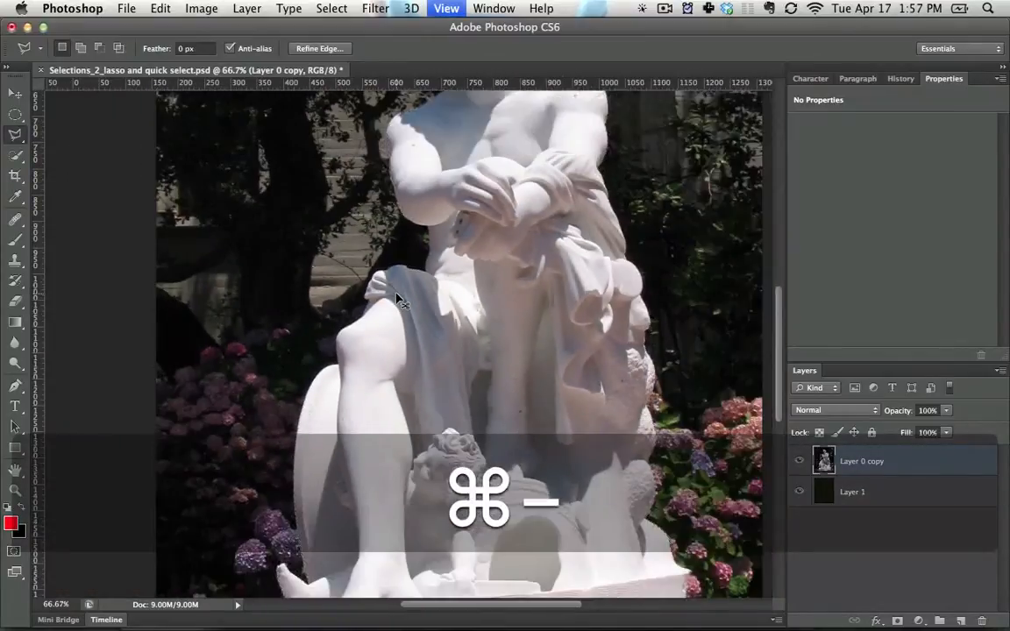
pyautogui.press('super+minus')
pyautogui.press('space')
pyautogui.moveTo(424, 324)
pyautogui.mouseDown()
pyautogui.moveTo(365, 354)
pyautogui.moveTo(327, 396)
pyautogui.mouseUp()
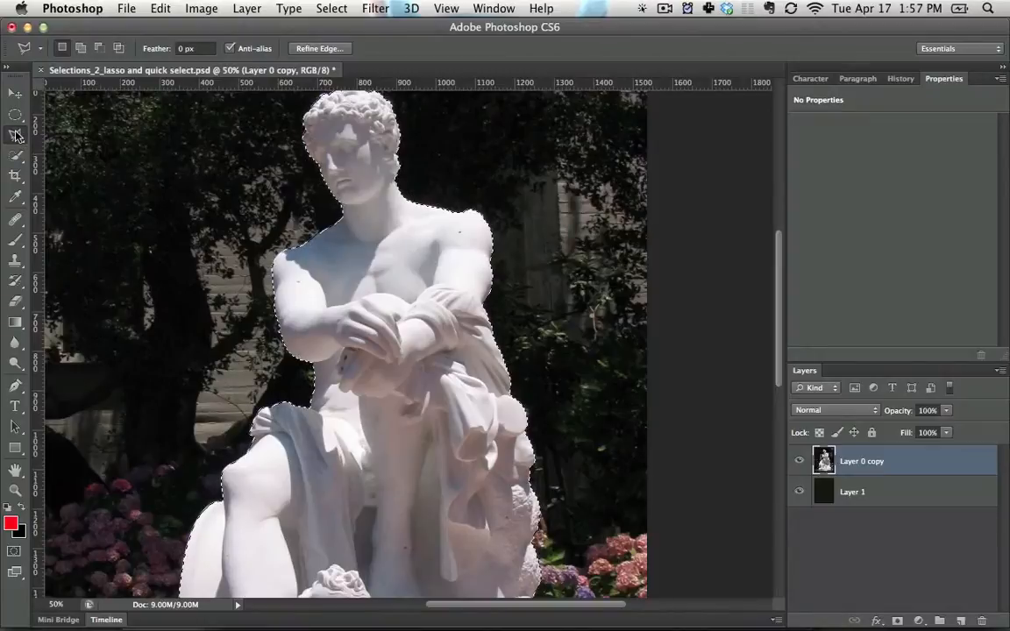
pyautogui.press('space')
pyautogui.moveTo(356, 383); pyautogui.dragTo(336, 193)
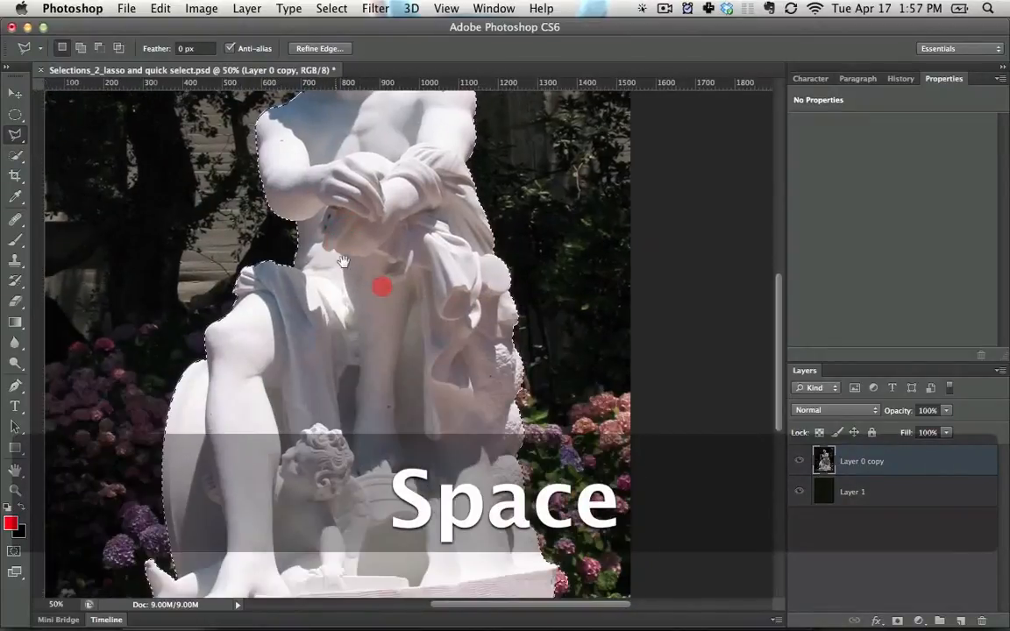
# Examine the selection edge along the rough rock beside the statue and the flowers at 400% zoom
pyautogui.moveTo(381, 287); pyautogui.dragTo(311, 241)
pyautogui.press('super+equal')
pyautogui.press('super+equal')
pyautogui.press('super+equal')
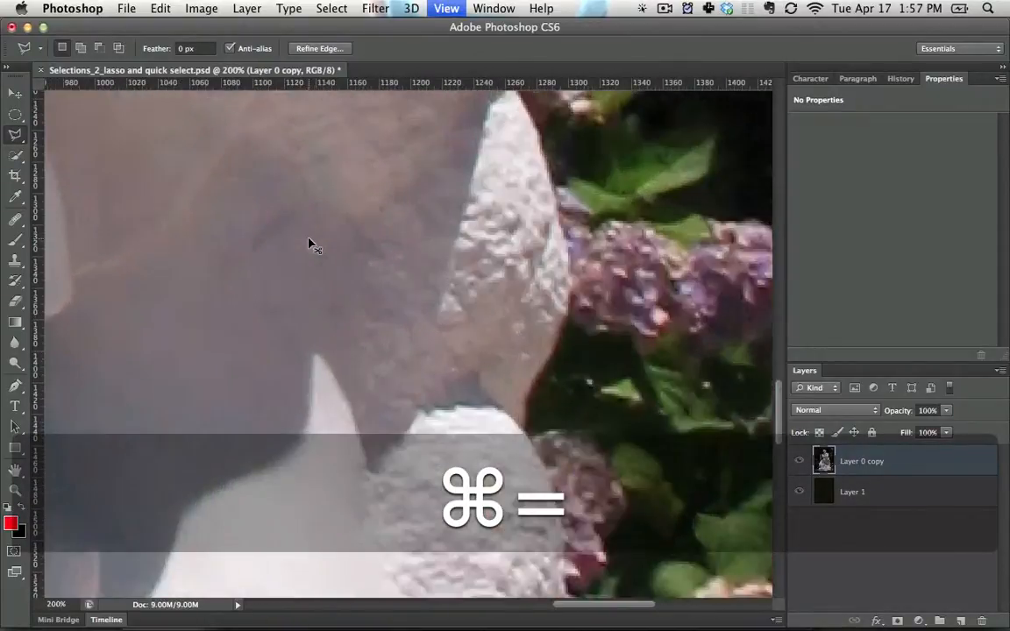
pyautogui.press('super+equal')
pyautogui.press('space')
pyautogui.moveTo(644, 367); pyautogui.dragTo(493, 270)
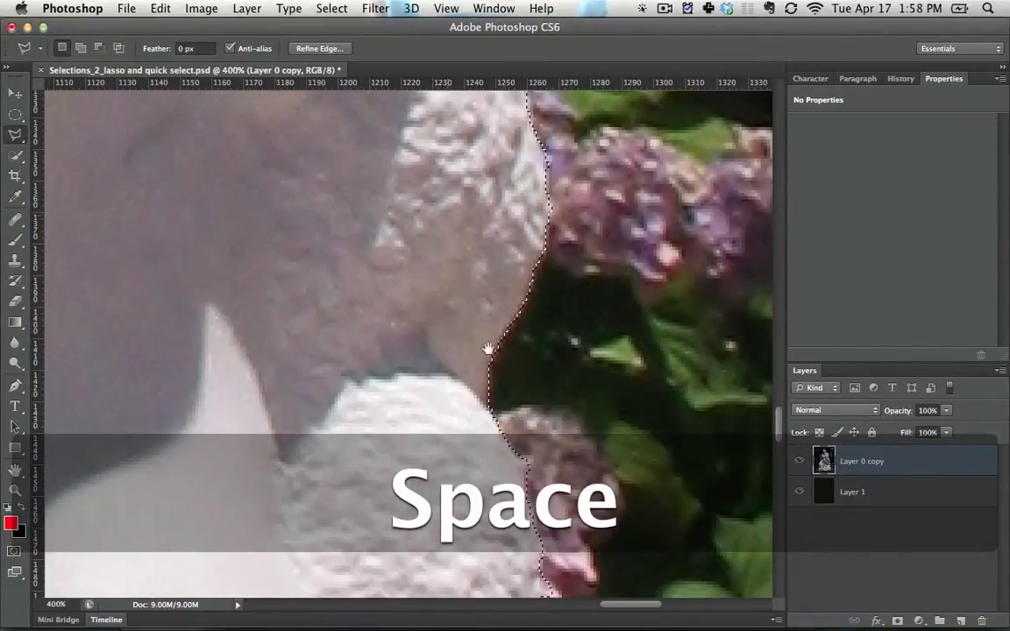
pyautogui.press('space')
pyautogui.moveTo(478, 354); pyautogui.dragTo(447, 193)
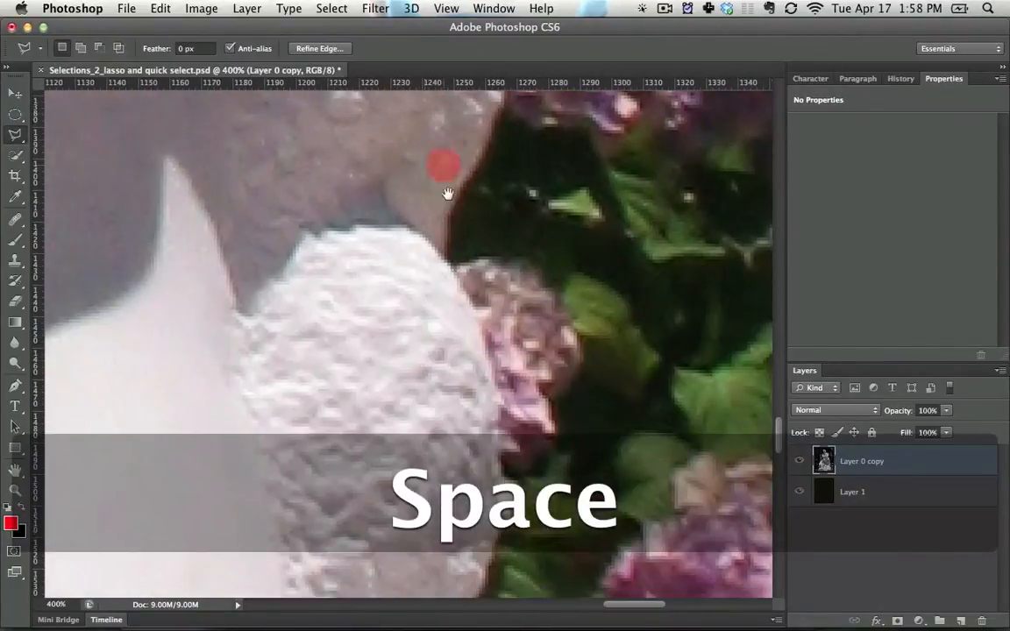
# Subtract the flower and leaf fragments along the outer edge of the rounded rock from the selection with a polygonal outline
pyautogui.moveTo(481, 334)
pyautogui.mouseDown()
pyautogui.moveTo(439, 250)
pyautogui.moveTo(396, 104)
pyautogui.moveTo(442, 311)
pyautogui.mouseUp()
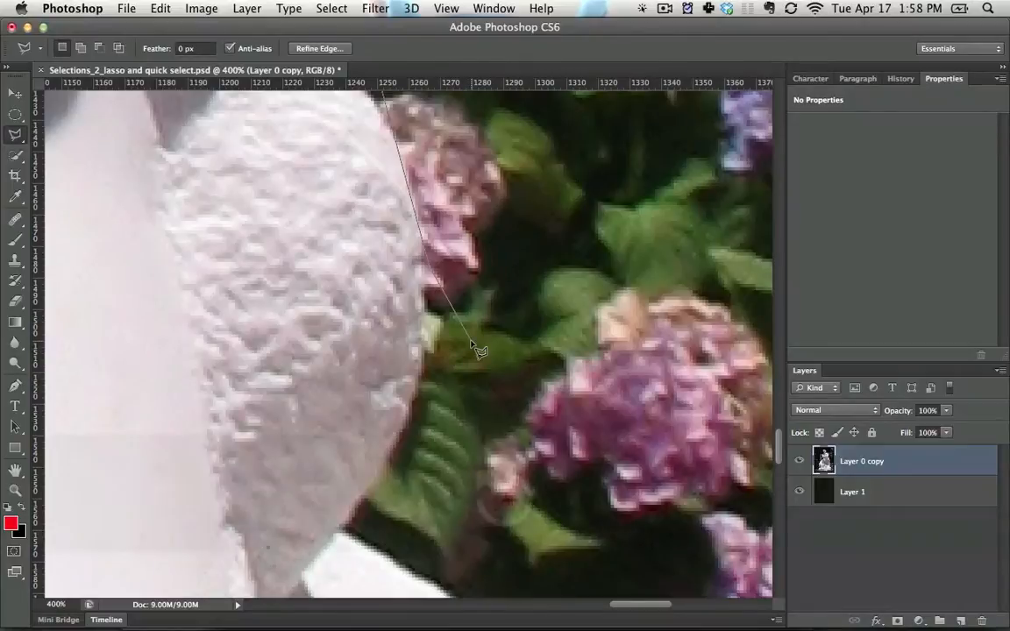
pyautogui.press('Return')
pyautogui.press('alt')
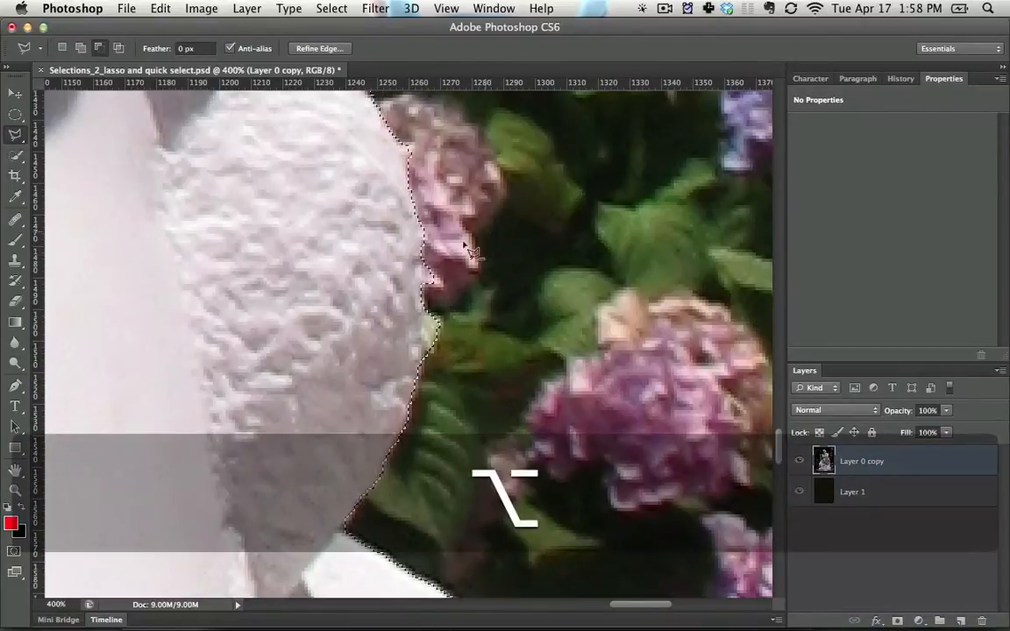
pyautogui.click(437, 249)
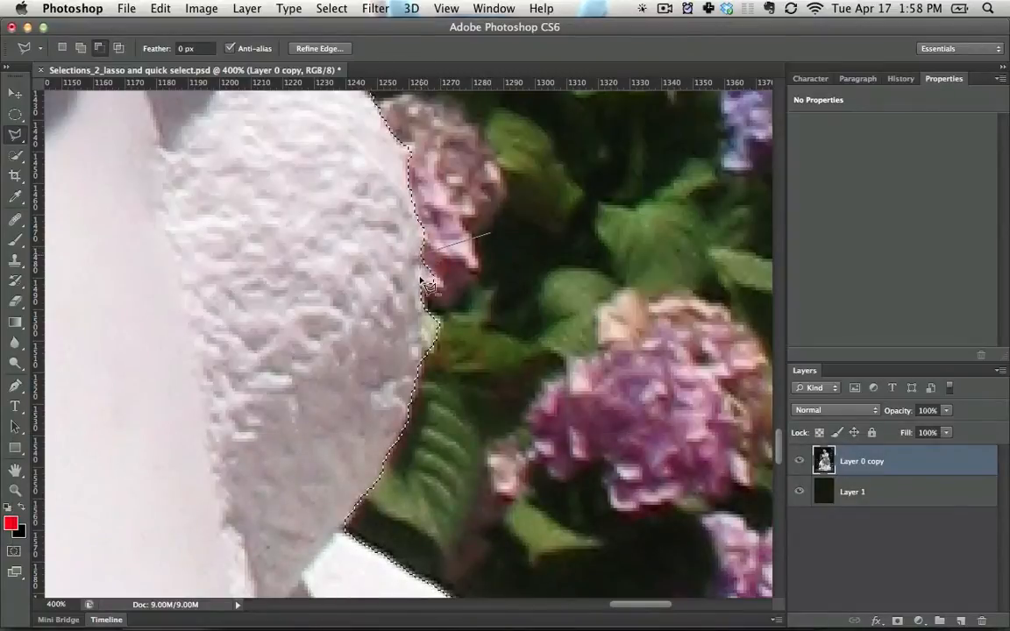
pyautogui.click(421, 284)
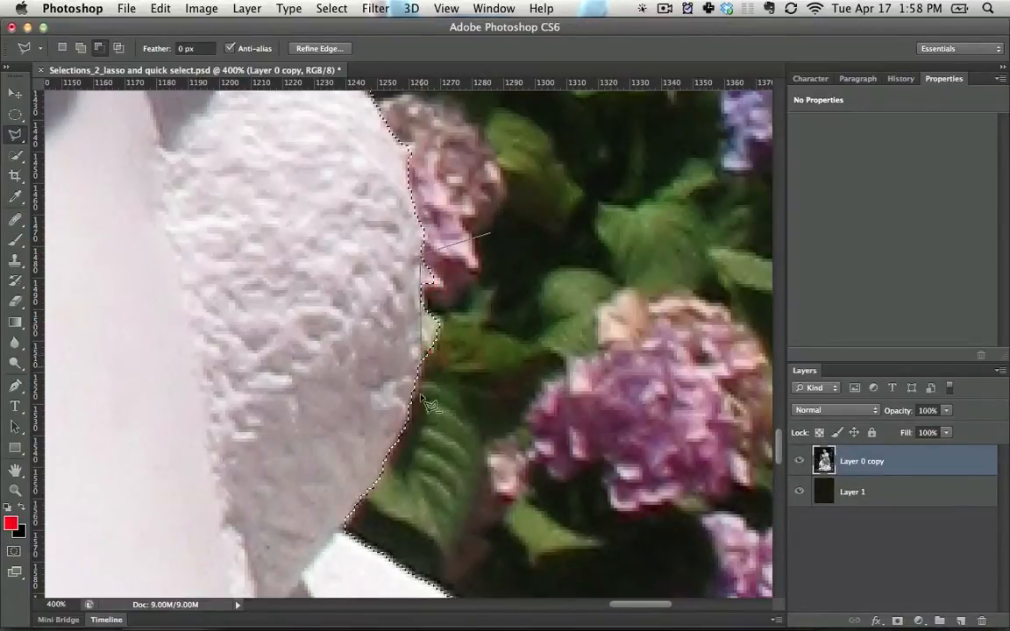
pyautogui.doubleClick(559, 327)
# Deselect everything and make a polygonal selection along the plinth's outer end and the curved stone edge above its corner
pyautogui.press('super+minus')
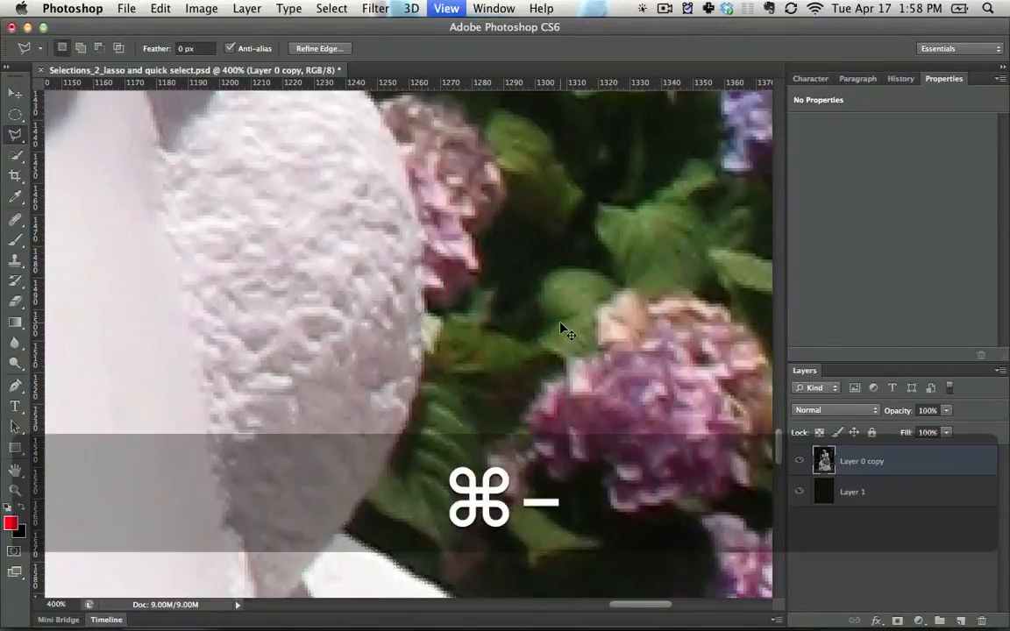
pyautogui.press('super+d')
pyautogui.press('space')
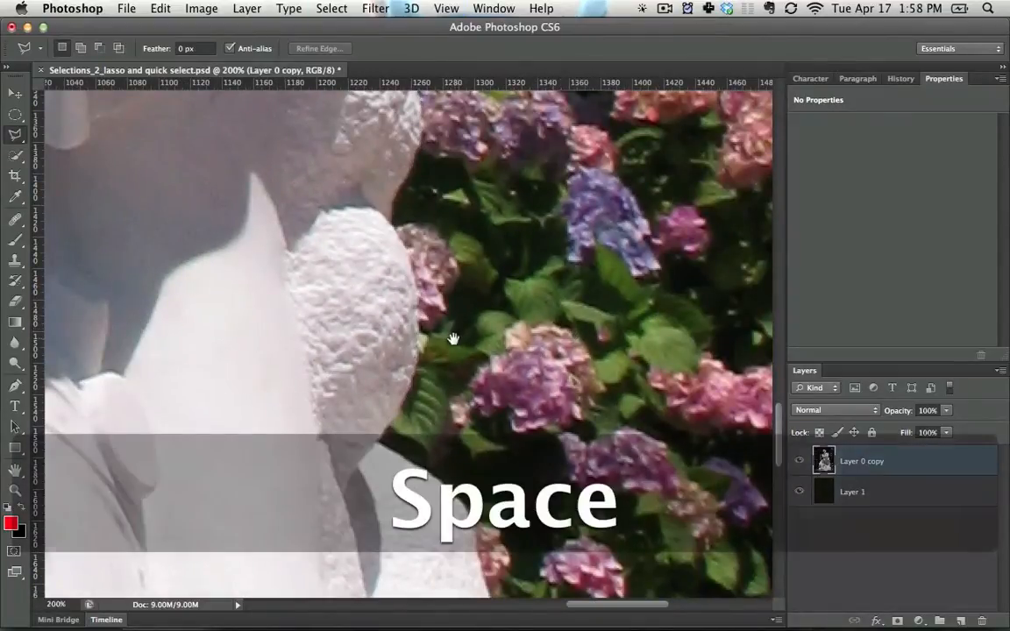
pyautogui.moveTo(453, 338); pyautogui.dragTo(569, 299)
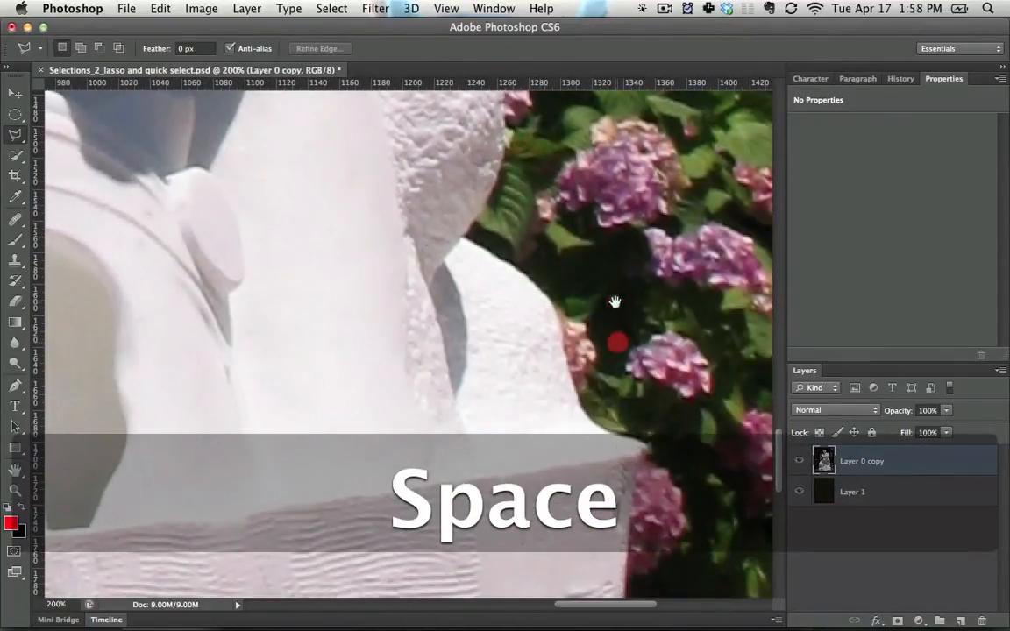
pyautogui.scroll(-5, 614, 302)
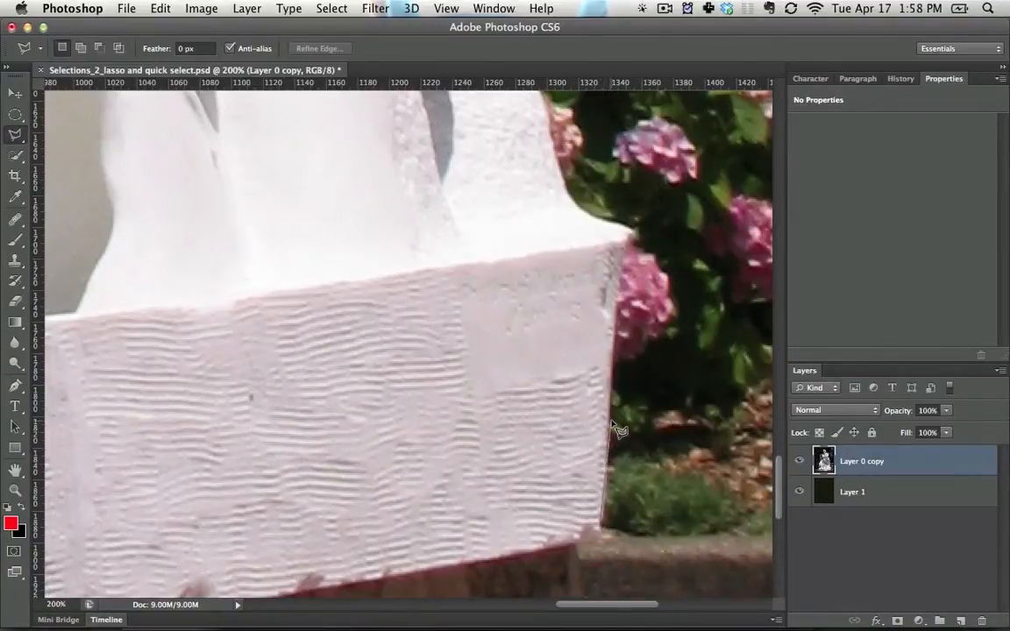
pyautogui.click(629, 233)
pyautogui.click(549, 117)
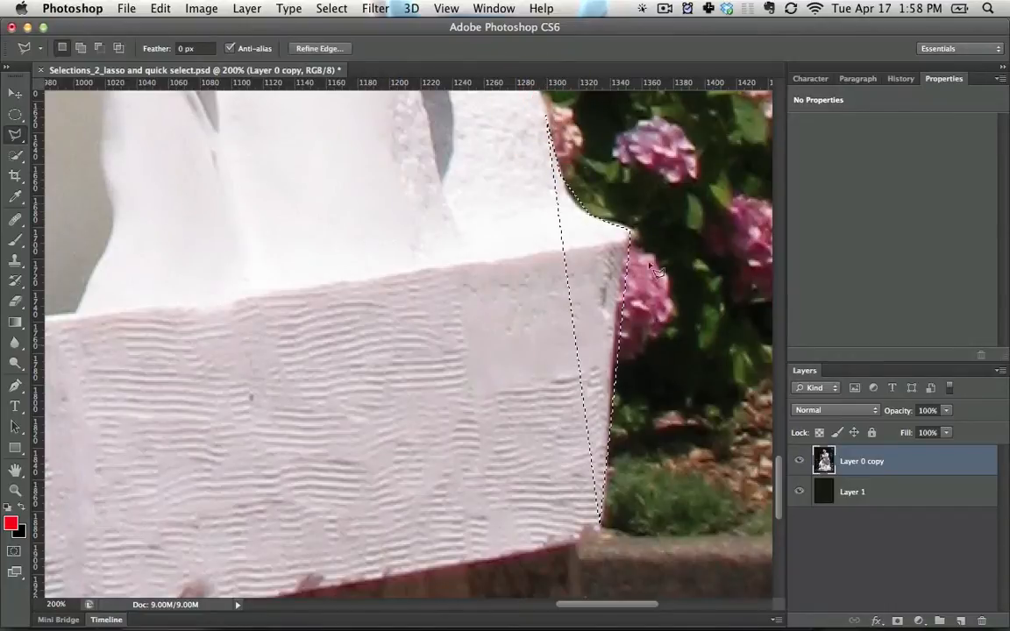
# Try to extend the selection with a polygonal outline from the curved stone up to the rounded rock, and undo it
pyautogui.press('space')
pyautogui.moveTo(619, 449); pyautogui.dragTo(629, 583)
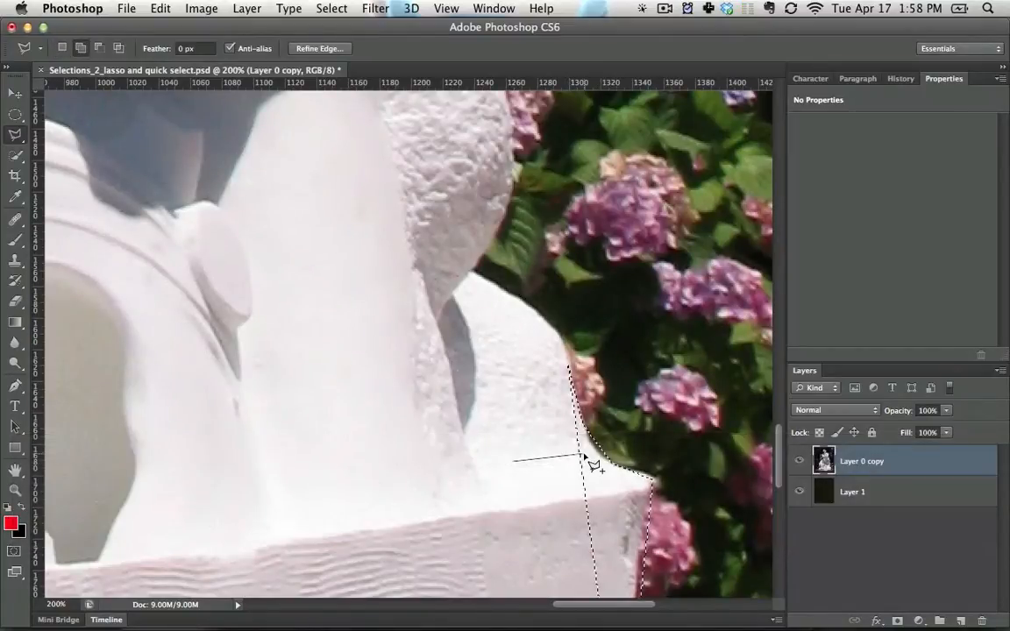
pyautogui.keyDown('shift'); pyautogui.click(569, 357); pyautogui.keyUp('shift')
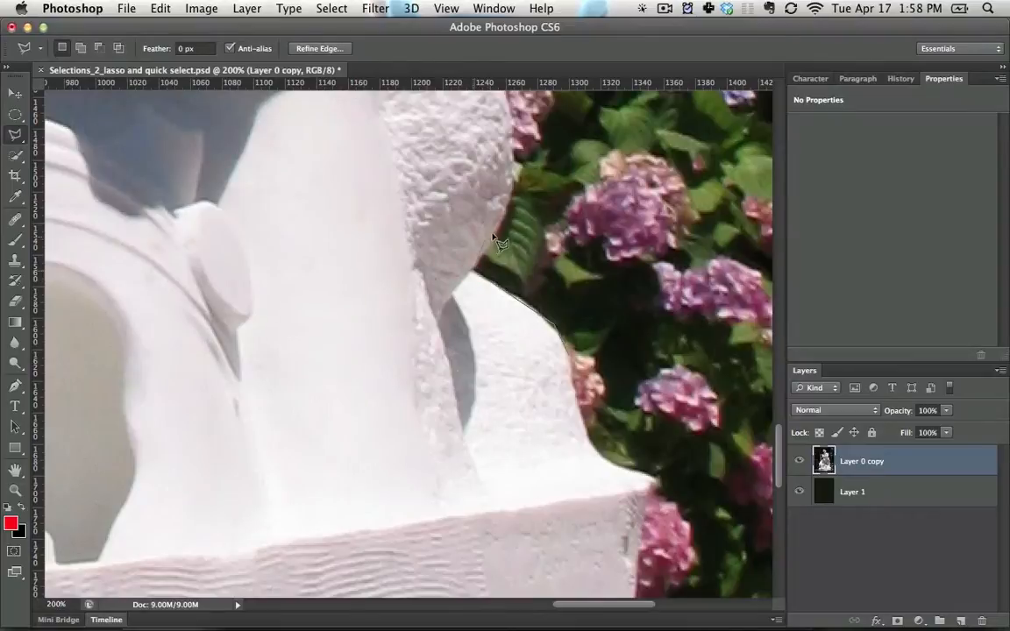
pyautogui.doubleClick(513, 192)
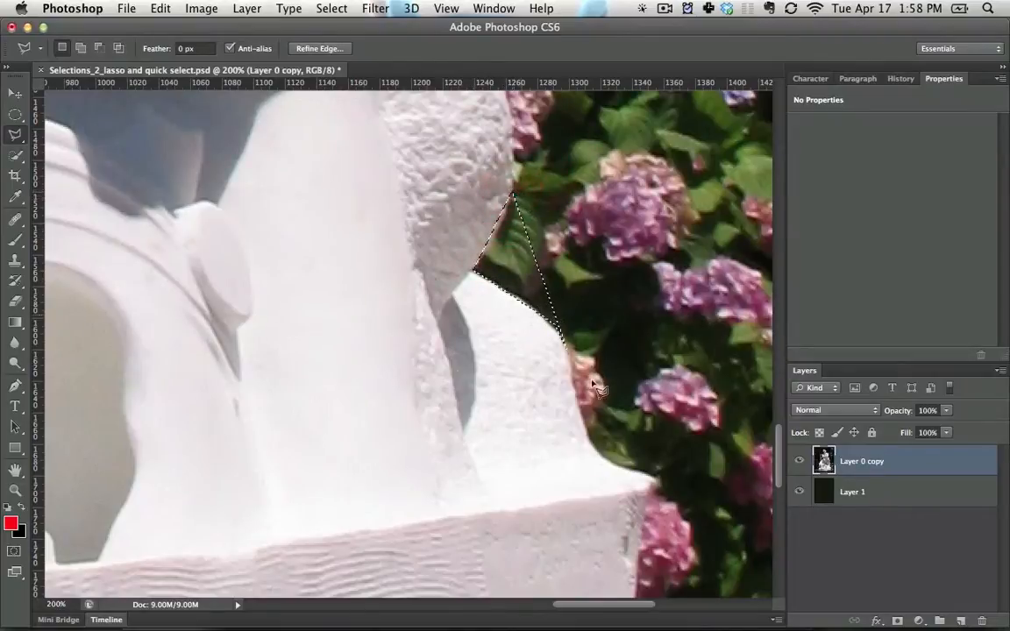
pyautogui.press('super+z')
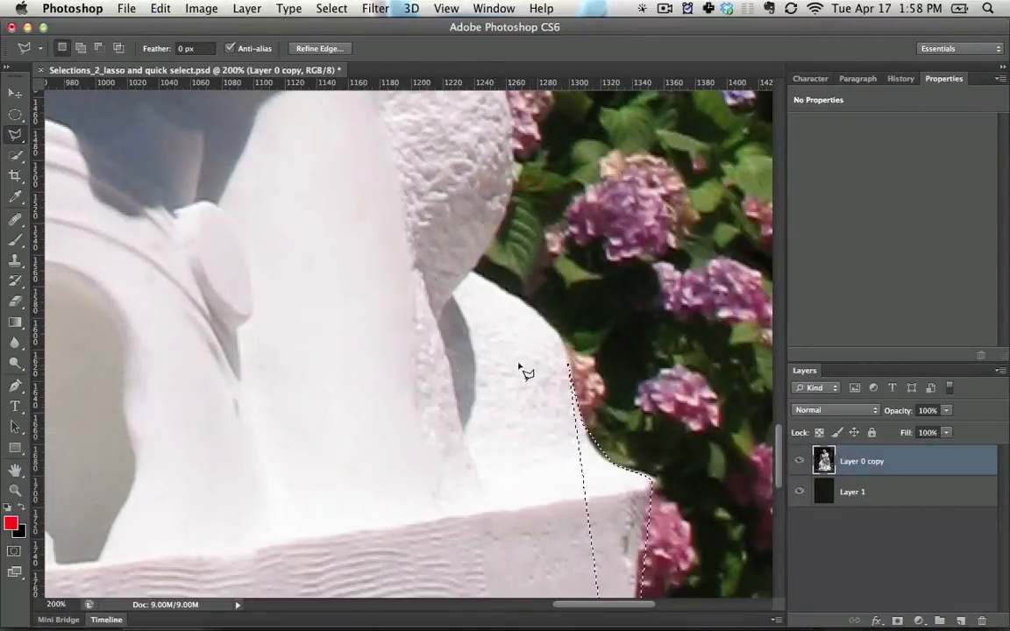
# Make a new polygonal selection covering the upper part of the curved stone, the rock's underside and the adjacent smooth marble
pyautogui.click(300, 370)
pyautogui.click(521, 387)
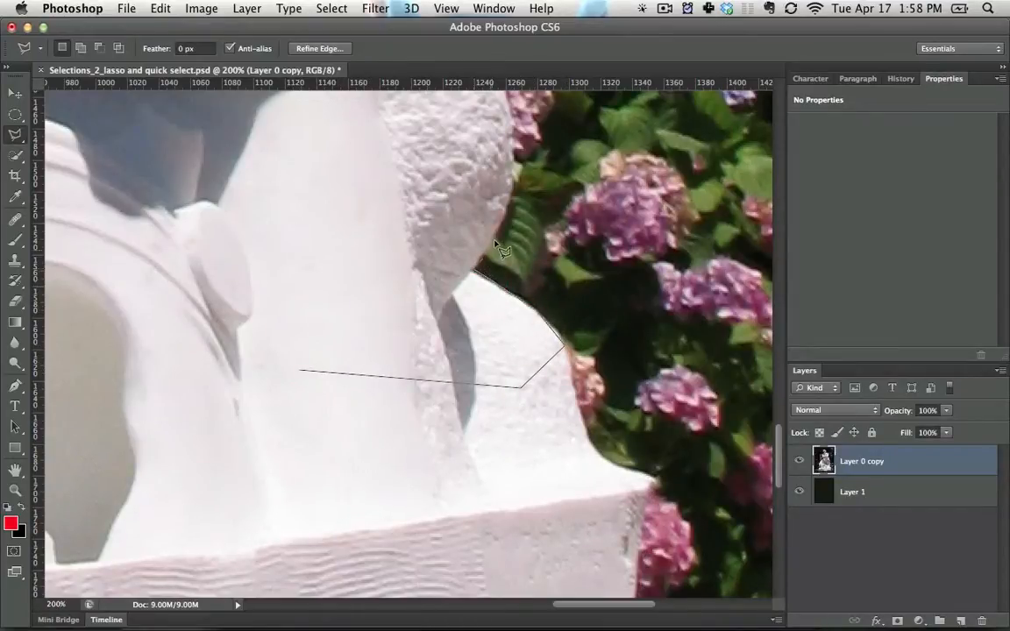
pyautogui.doubleClick(498, 213)
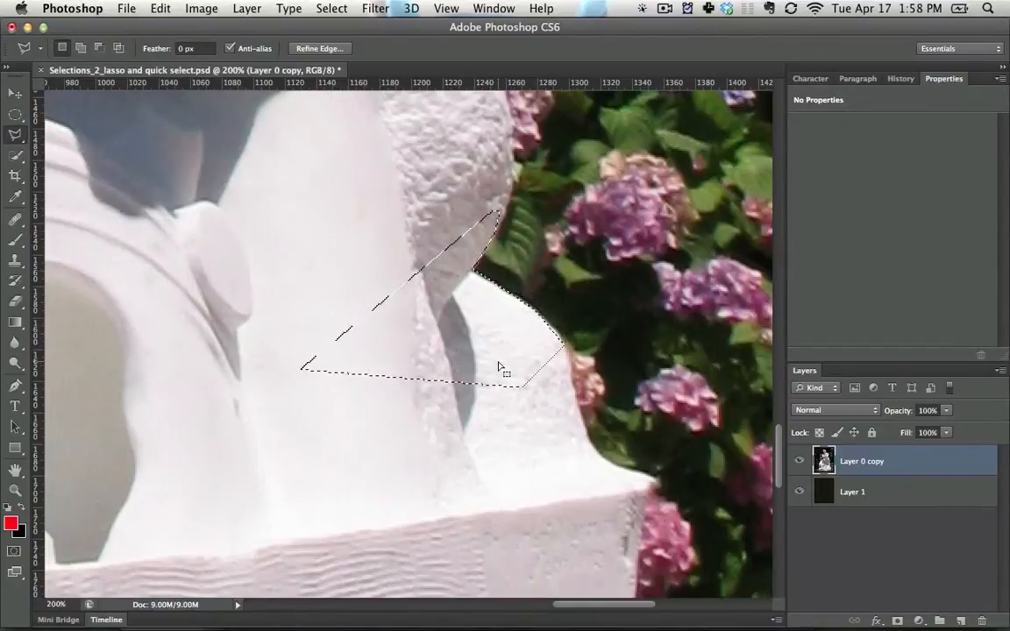
# Add the lower part of the curved stone above the plinth to the selection, removing the stray polygon points over the flowers
pyautogui.keyDown('shift'); pyautogui.click(418, 460); pyautogui.keyUp('shift')
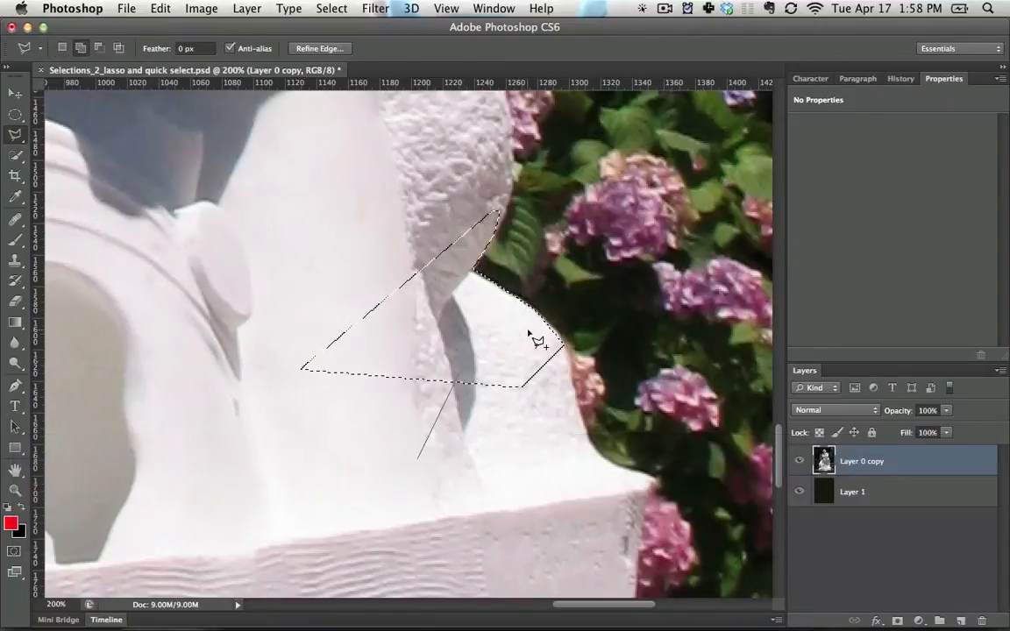
pyautogui.click(573, 399)
pyautogui.click(582, 419)
pyautogui.click(665, 385)
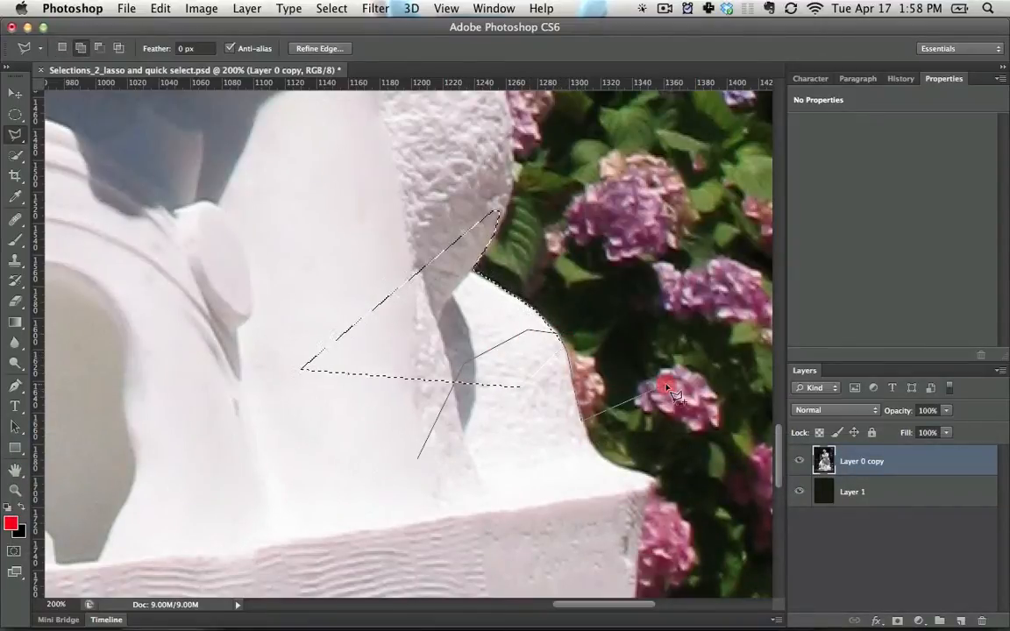
pyautogui.click(606, 452)
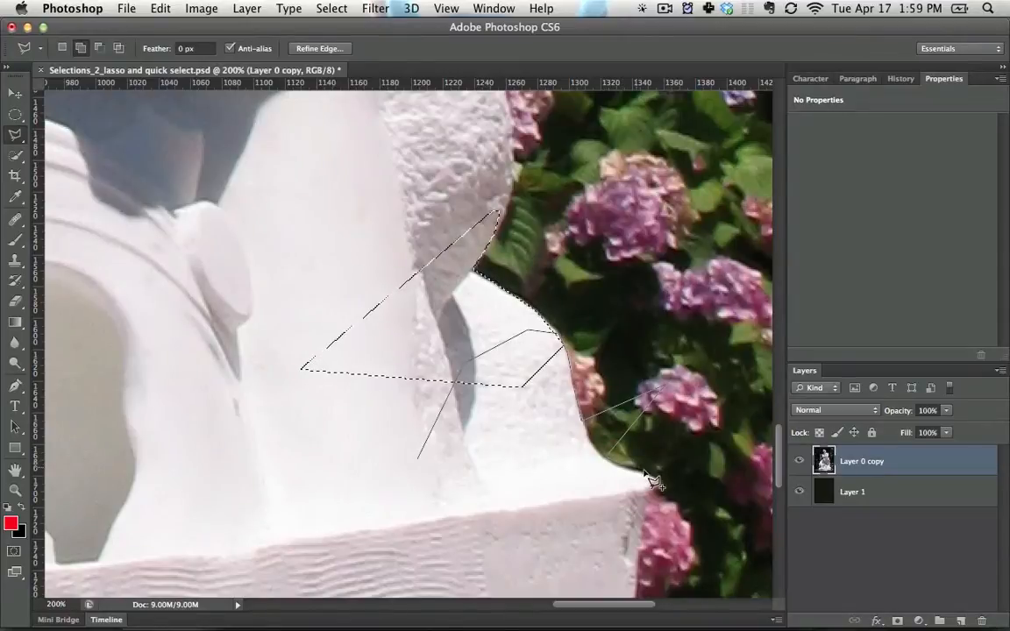
pyautogui.press('BackSpace')
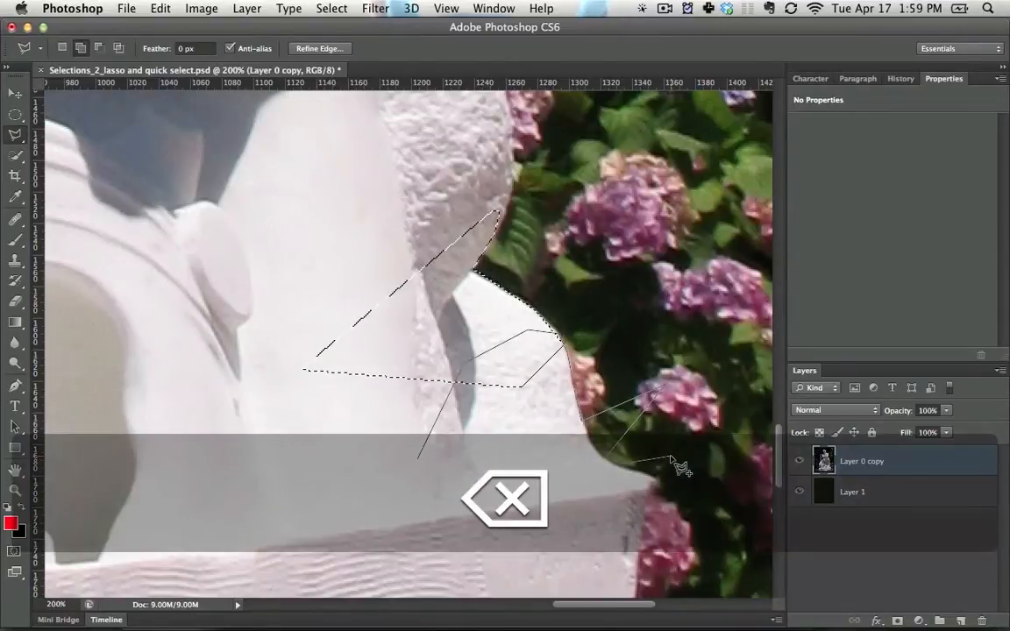
pyautogui.press('BackSpace')
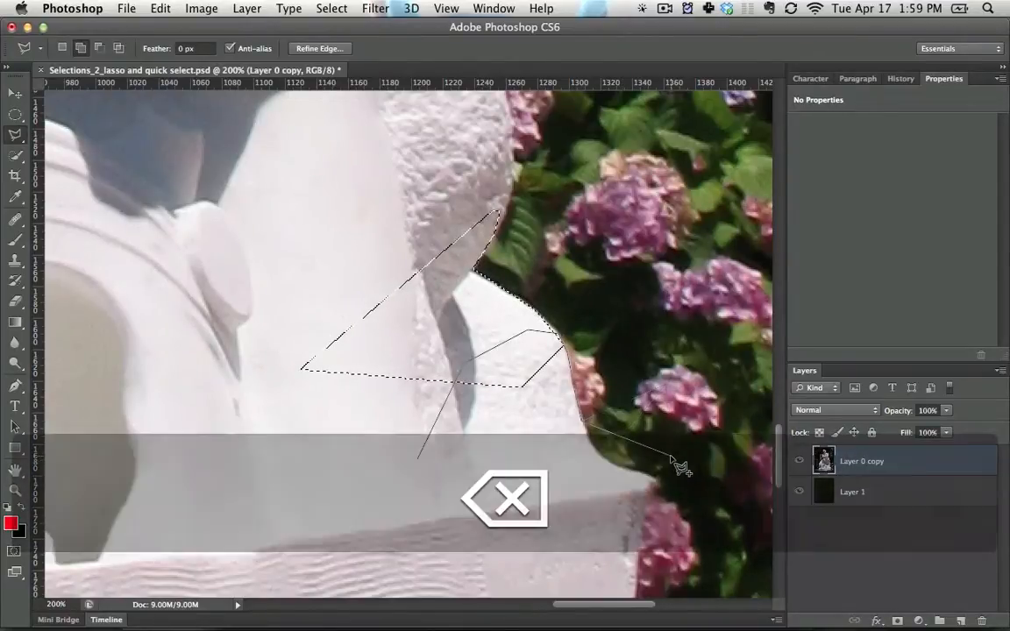
pyautogui.press('BackSpace')
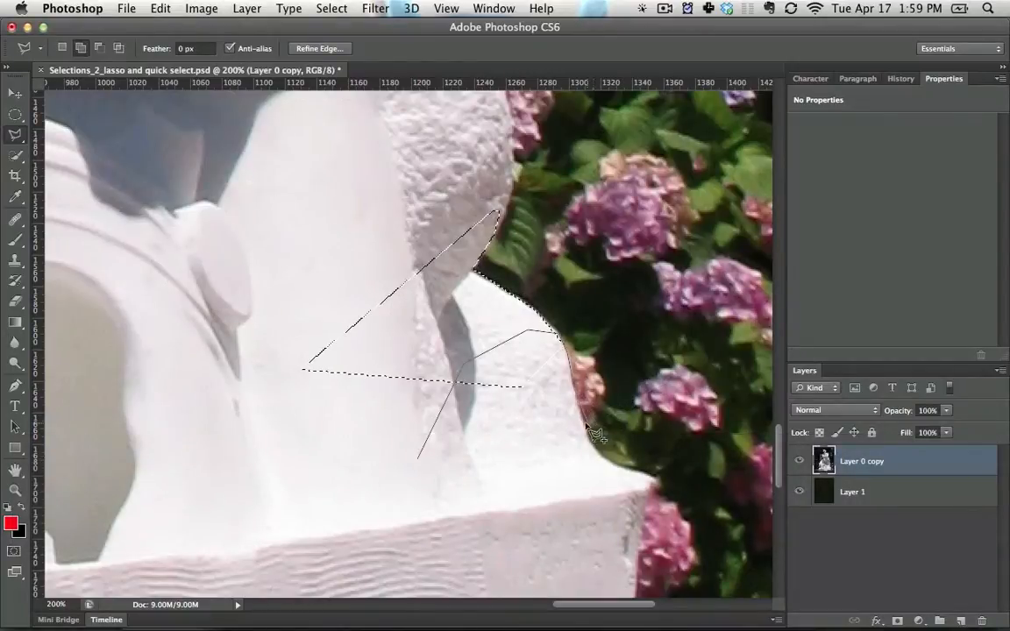
pyautogui.moveTo(582, 427); pyautogui.dragTo(613, 464)
pyautogui.press('BackSpace')
pyautogui.doubleClick(561, 492)
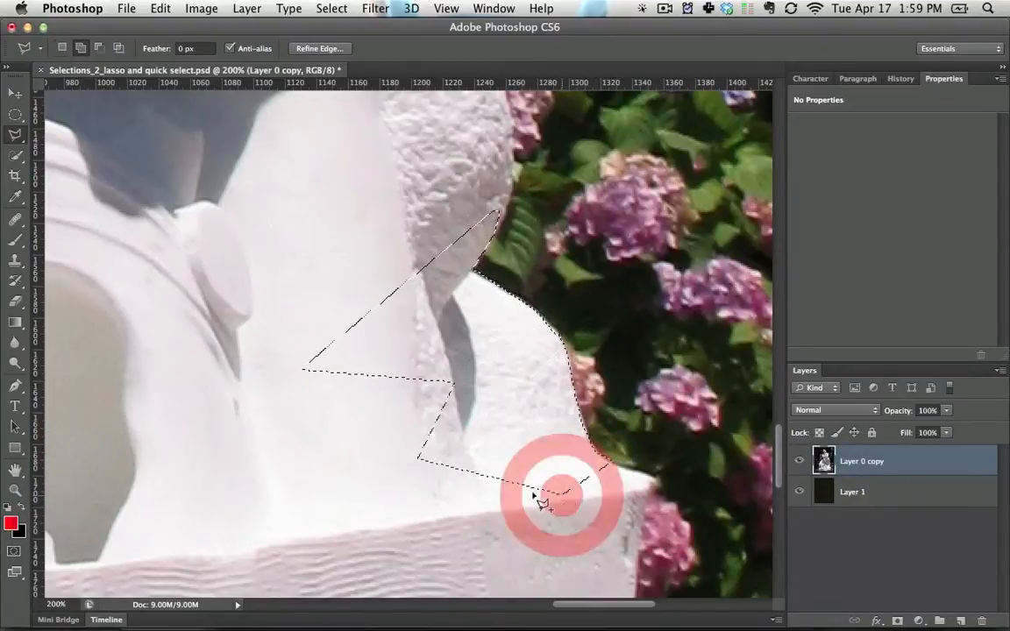
# Select the plinth's outer end, the curved stone and the lower part of the rounded rock with the Magnetic Lasso
pyautogui.click(13, 138)
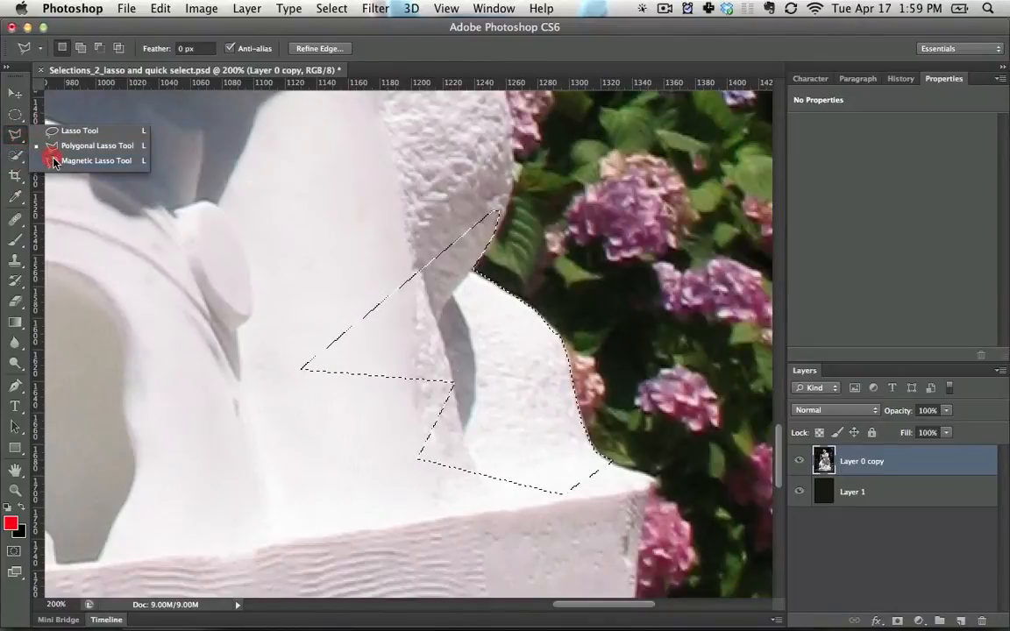
pyautogui.click(54, 162)
pyautogui.press('space')
pyautogui.moveTo(500, 433); pyautogui.dragTo(350, 212)
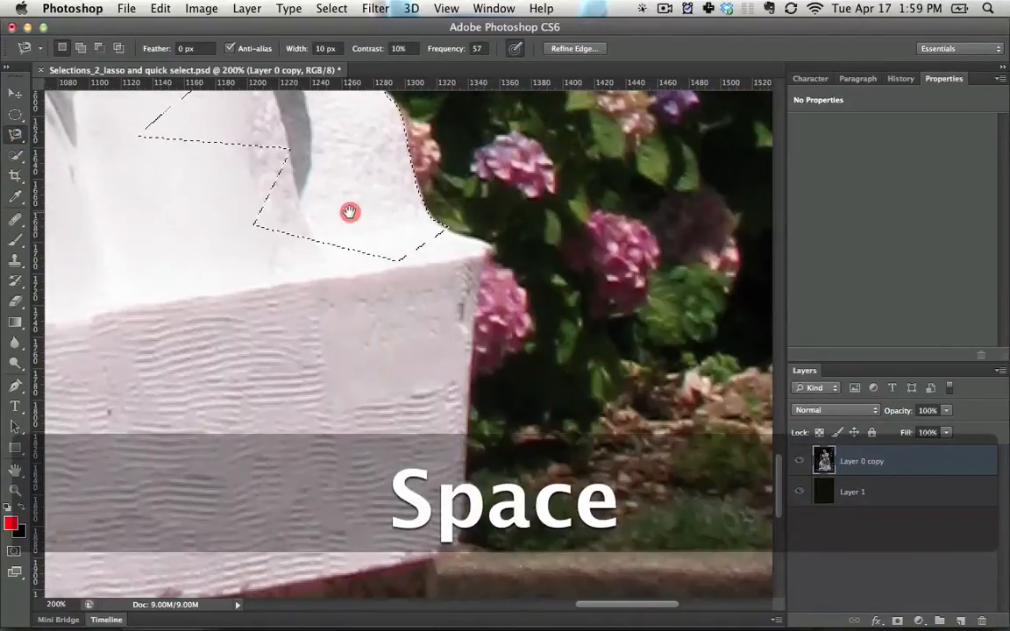
pyautogui.click(176, 335)
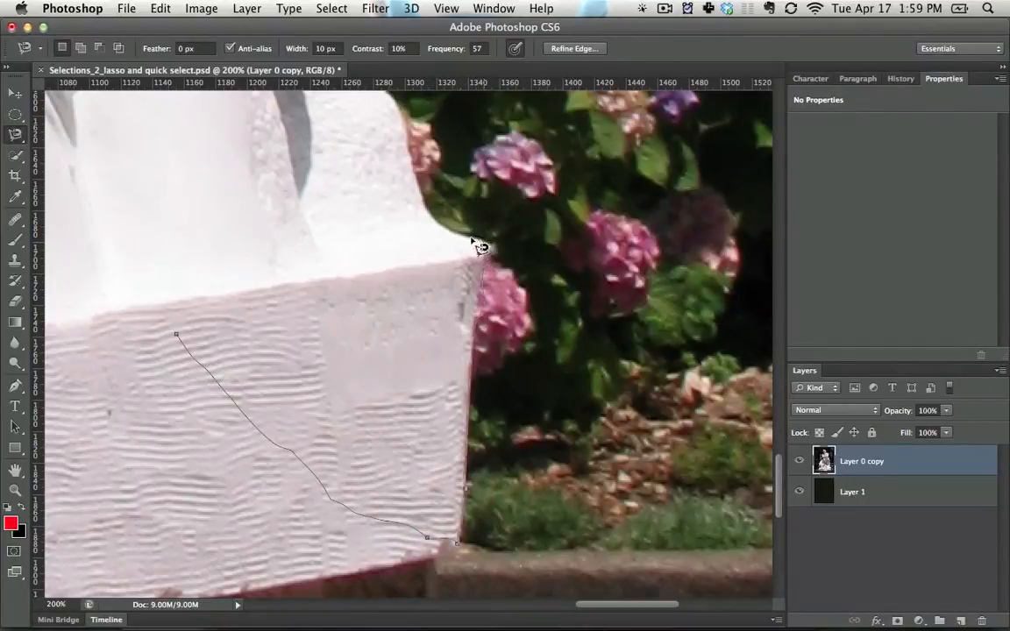
pyautogui.press('space')
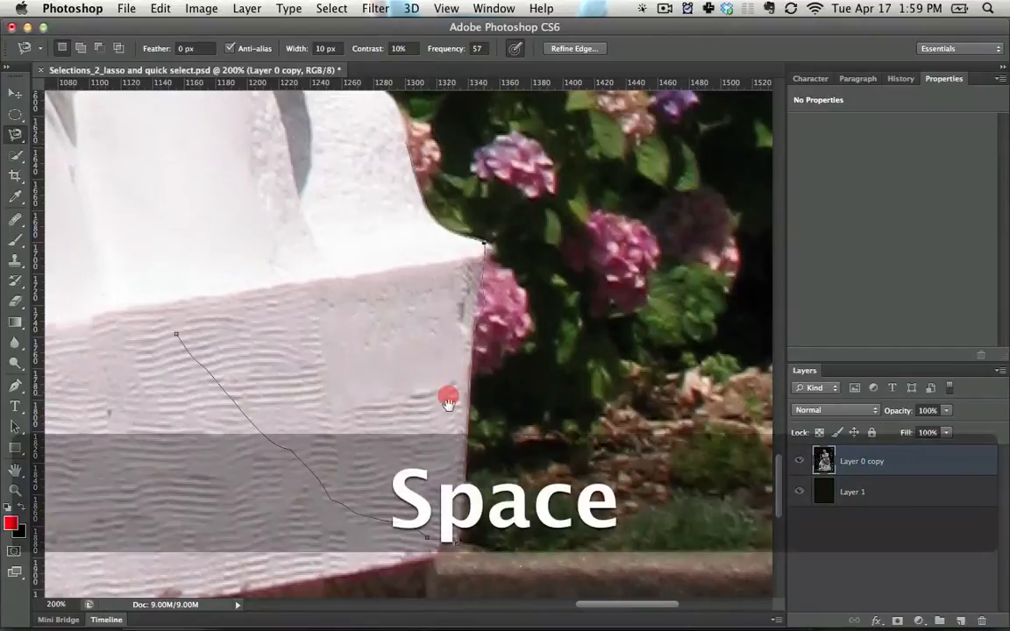
pyautogui.moveTo(408, 149); pyautogui.dragTo(449, 398)
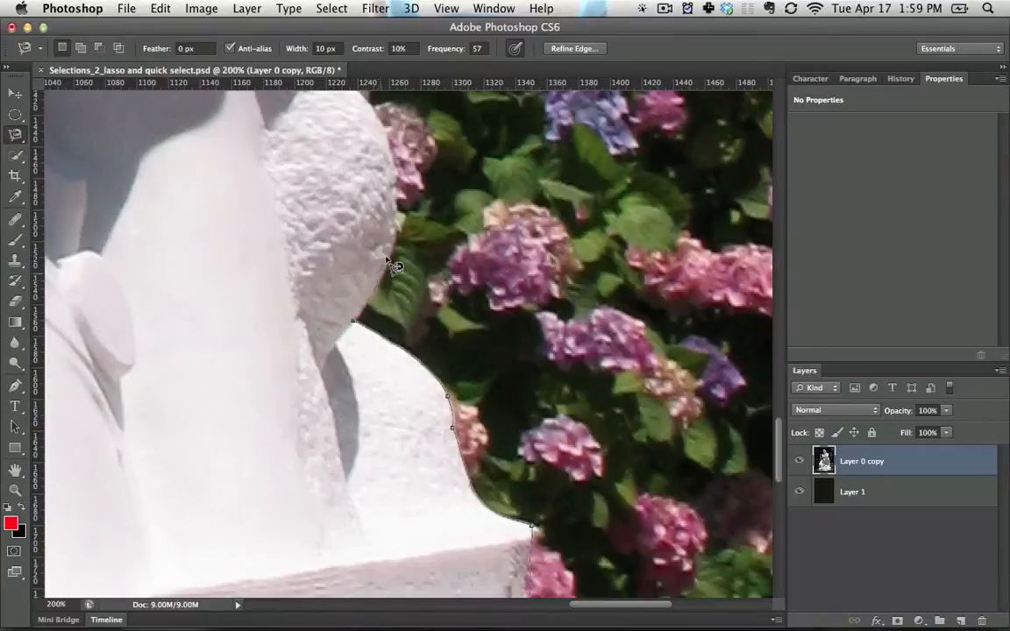
pyautogui.click(270, 215)
pyautogui.click(168, 361)
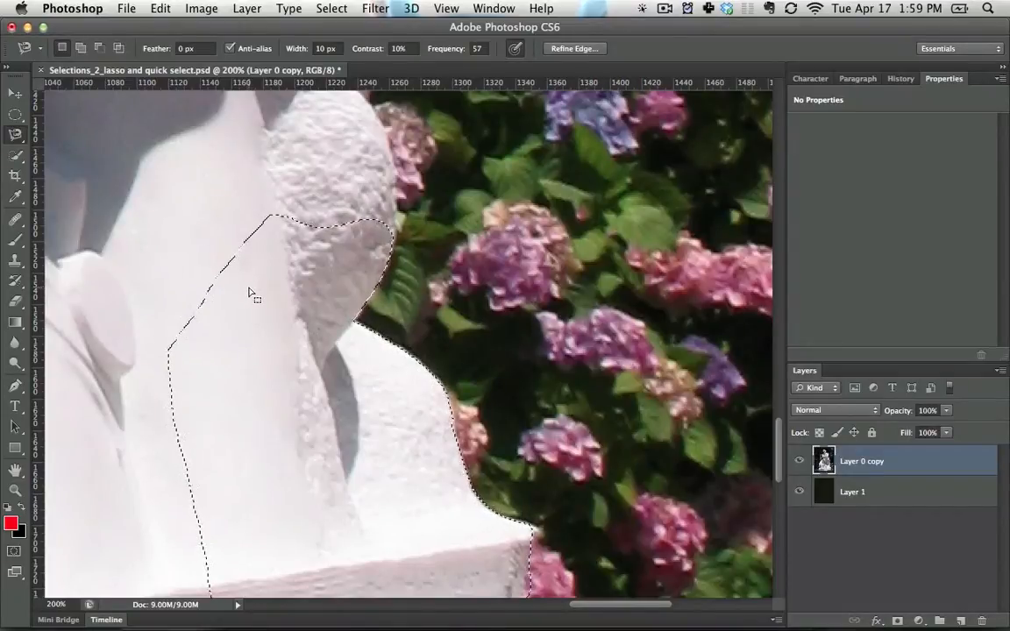
# Add the smooth marble and the inner part of the rounded rock above the current outline to the magnetic selection
pyautogui.press('shift')
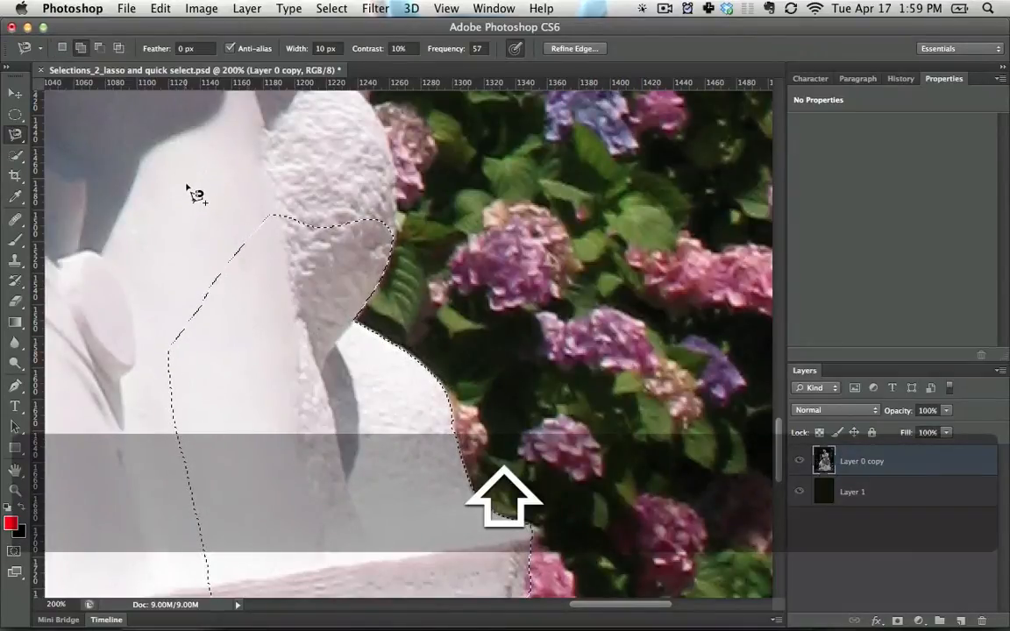
pyautogui.keyDown('shift'); pyautogui.click(187, 187); pyautogui.keyUp('shift')
pyautogui.click(219, 275)
pyautogui.doubleClick(336, 155)
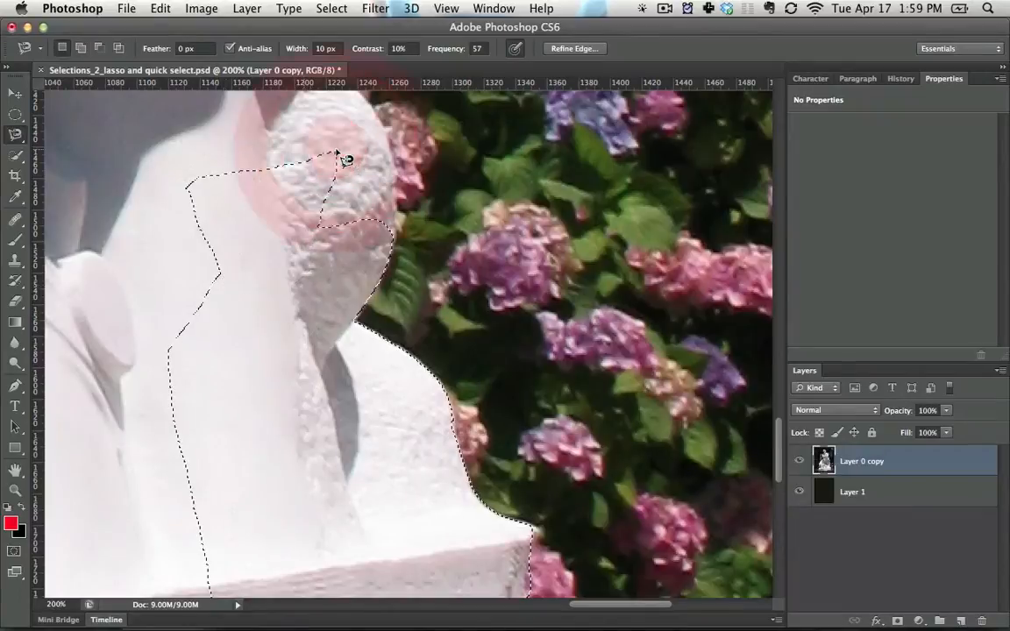
pyautogui.keyDown('alt'); pyautogui.click(169, 138); pyautogui.keyUp('alt')
pyautogui.keyDown('alt'); pyautogui.click(297, 239); pyautogui.keyUp('alt')
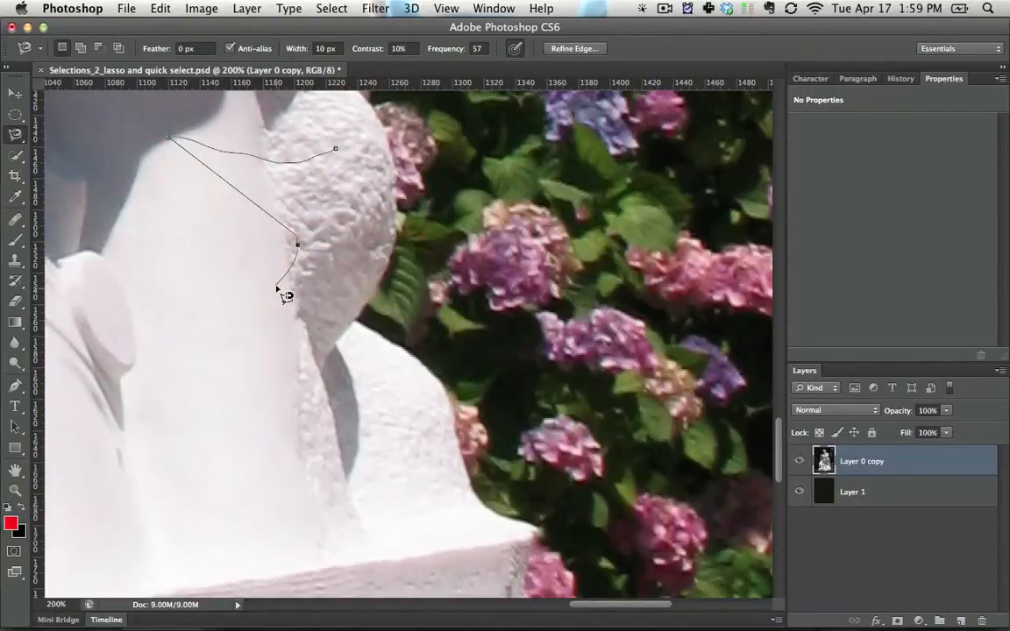
pyautogui.press('Escape')
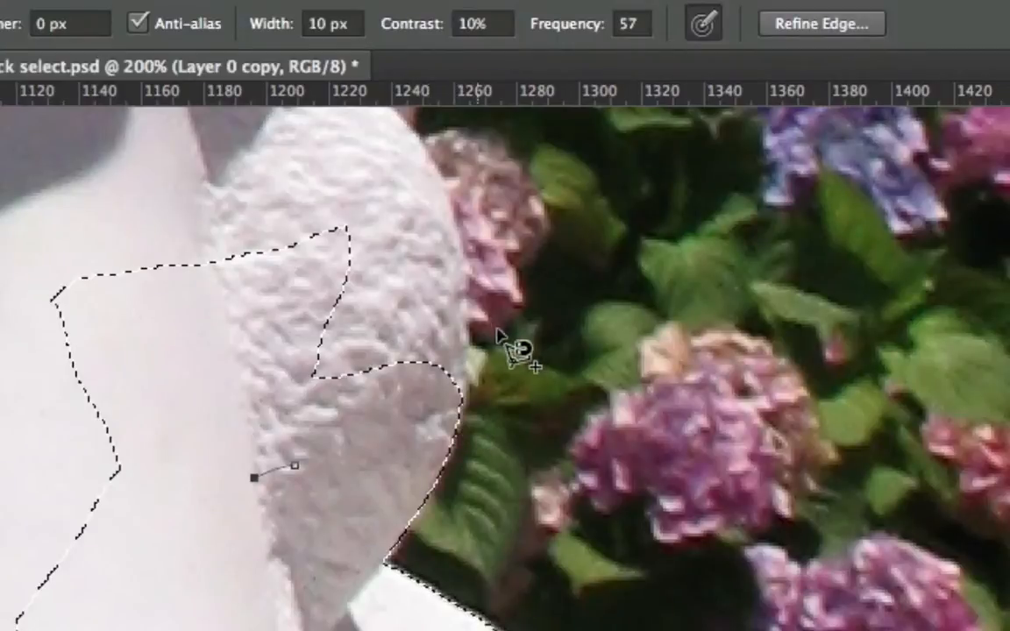
# Add the middle of the rounded rock to the magnetic selection, including the leftover notch on its outer edge beside the flowers
pyautogui.click(397, 522)
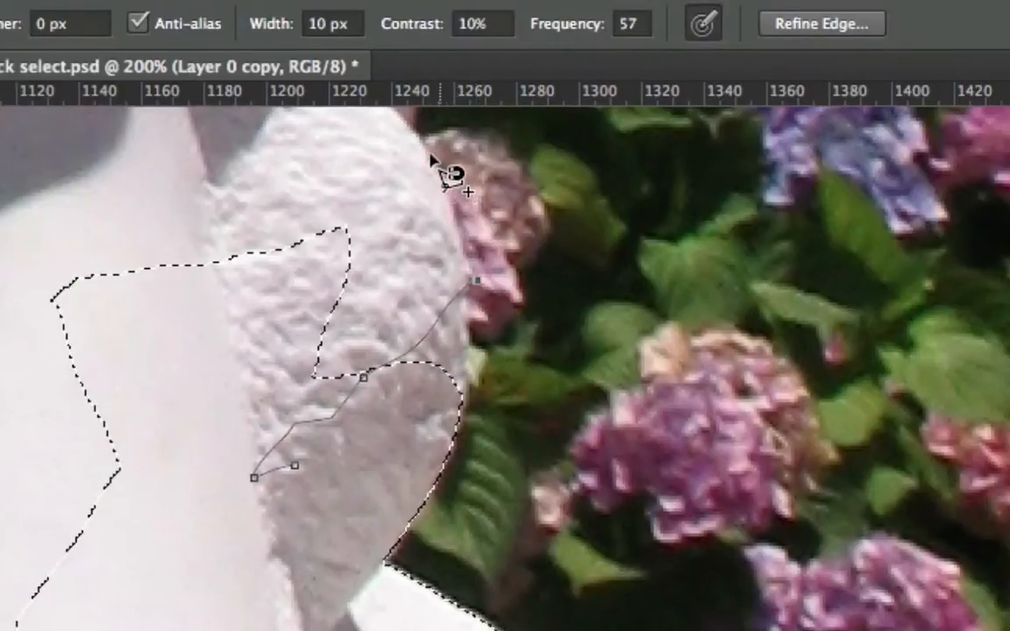
pyautogui.doubleClick(232, 198)
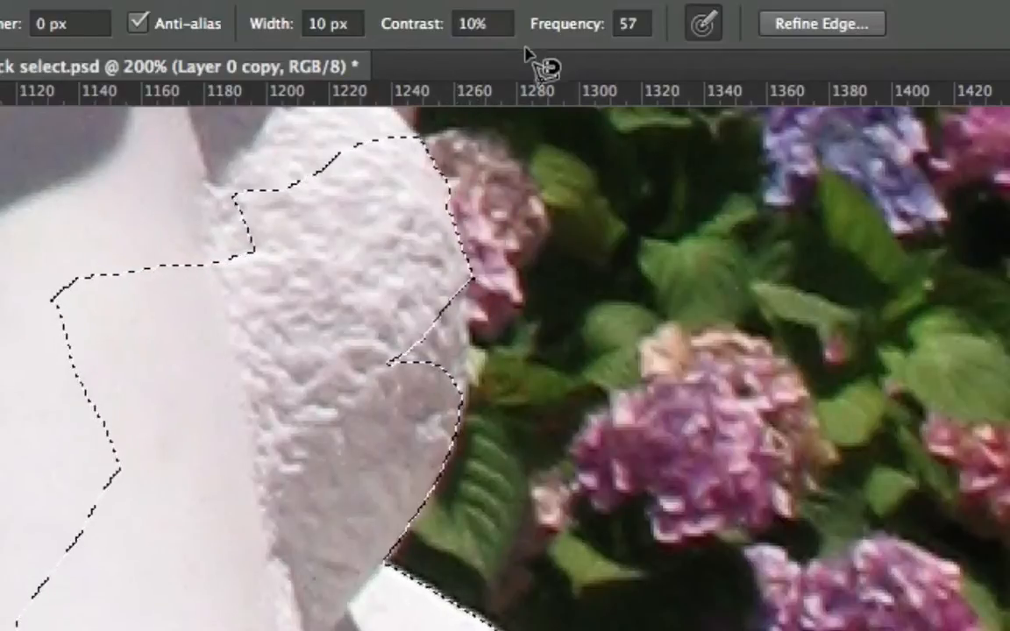
pyautogui.moveTo(440, 317); pyautogui.dragTo(434, 498)
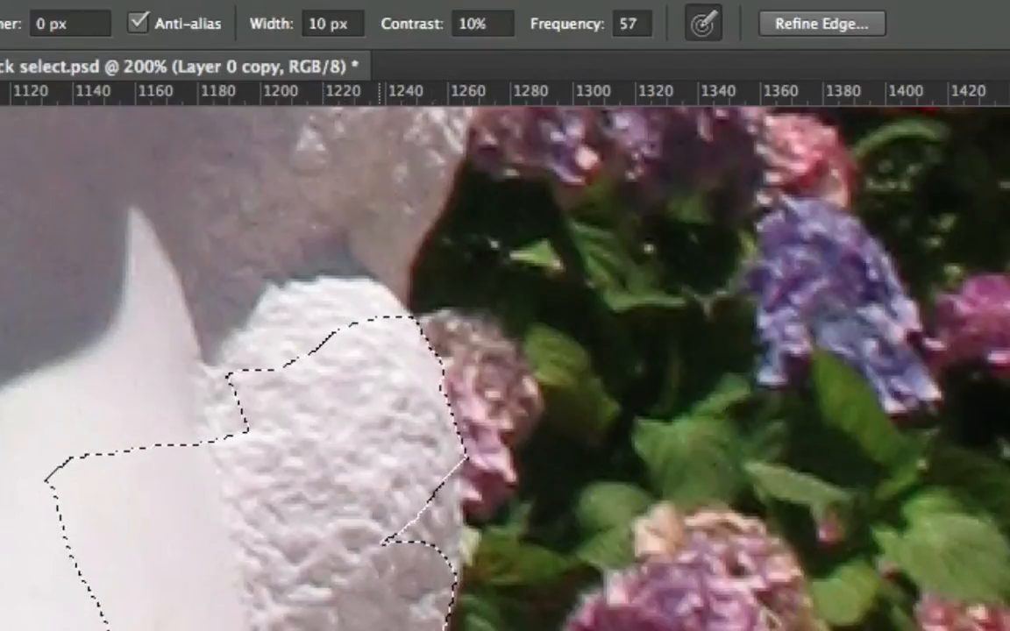
pyautogui.click(463, 580)
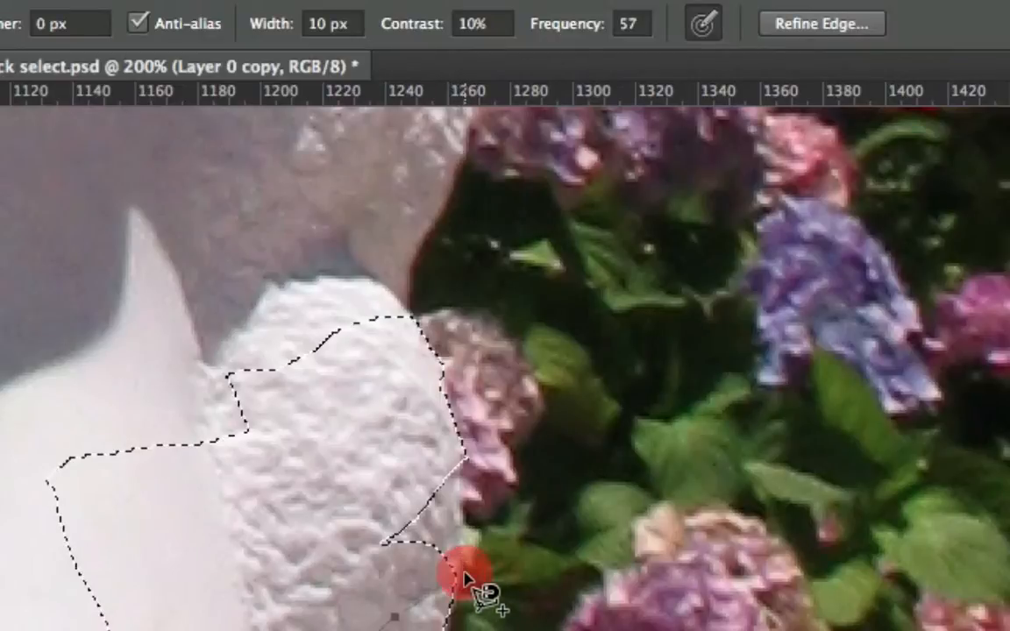
pyautogui.click(458, 447)
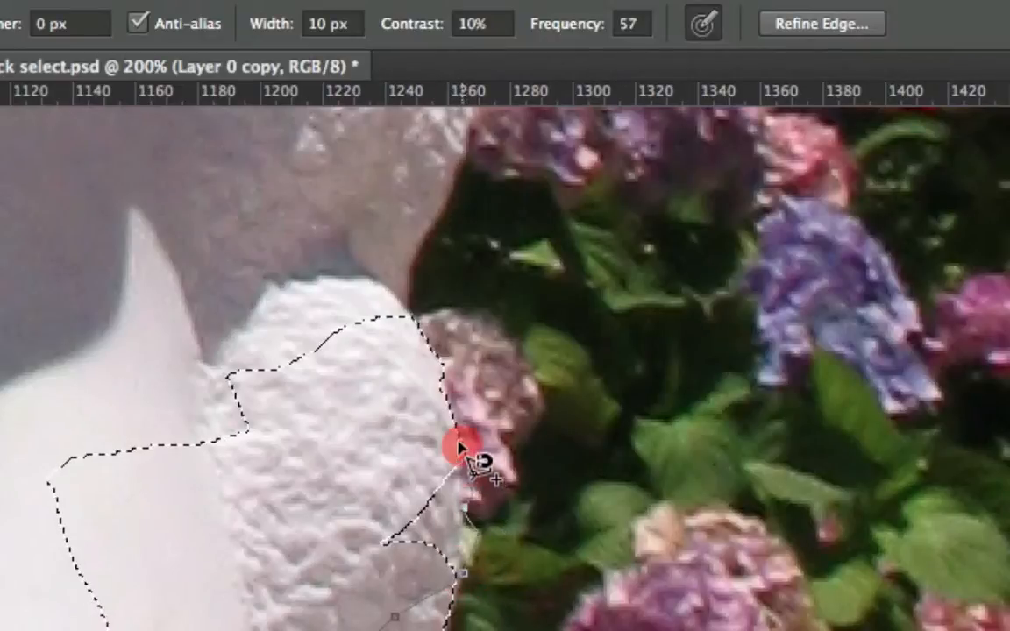
pyautogui.doubleClick(372, 395)
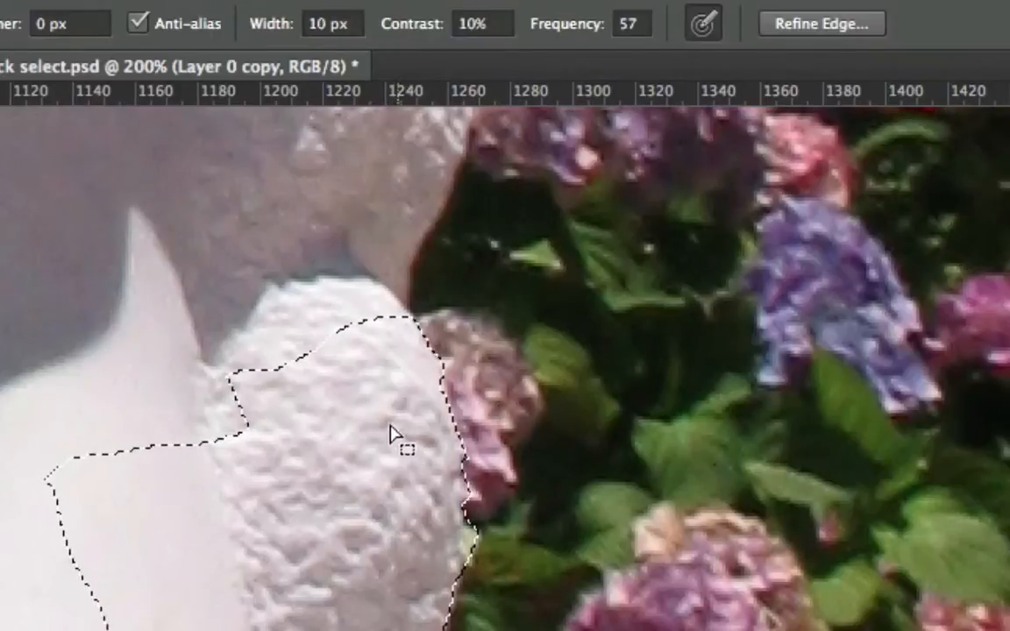
# Add the rounded rock's top and the shaded stone above it to the selection, following the flower-side edge, and hide the selection outline
pyautogui.press('space')
pyautogui.moveTo(389, 422); pyautogui.dragTo(401, 582)
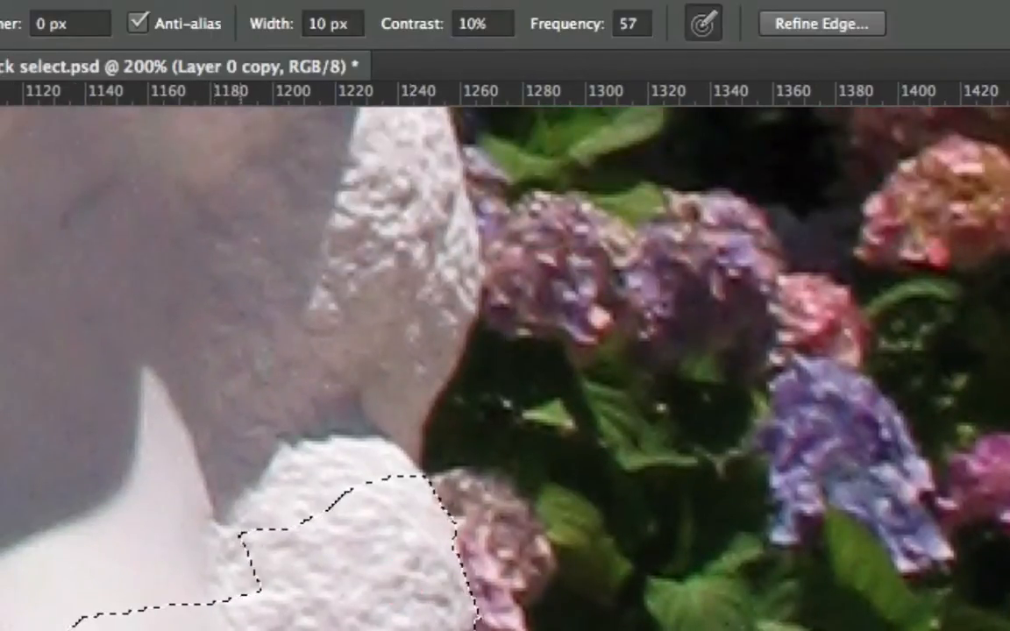
pyautogui.click(277, 505)
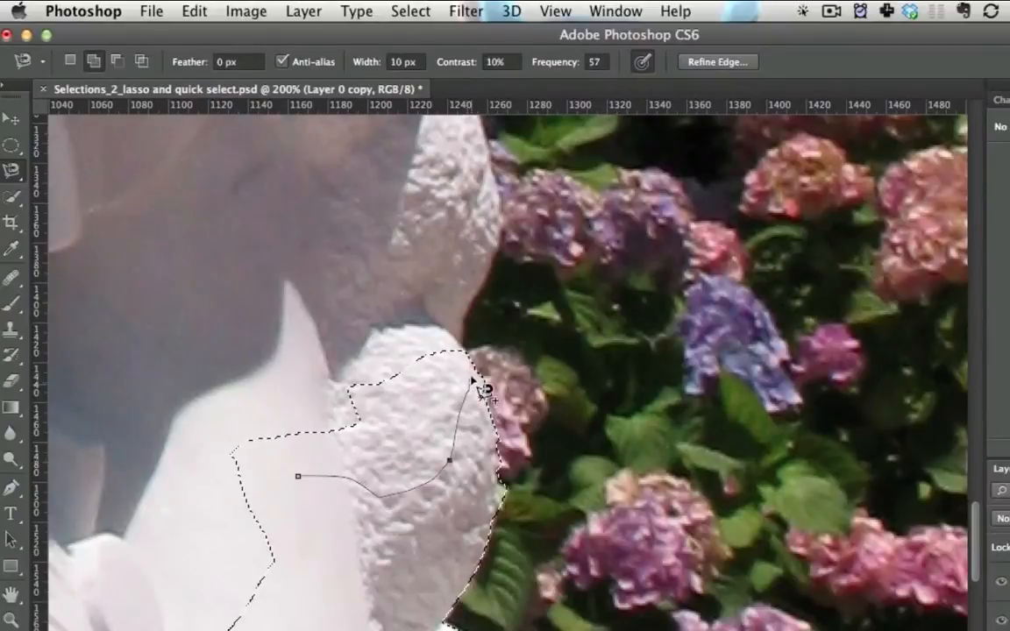
pyautogui.click(462, 333)
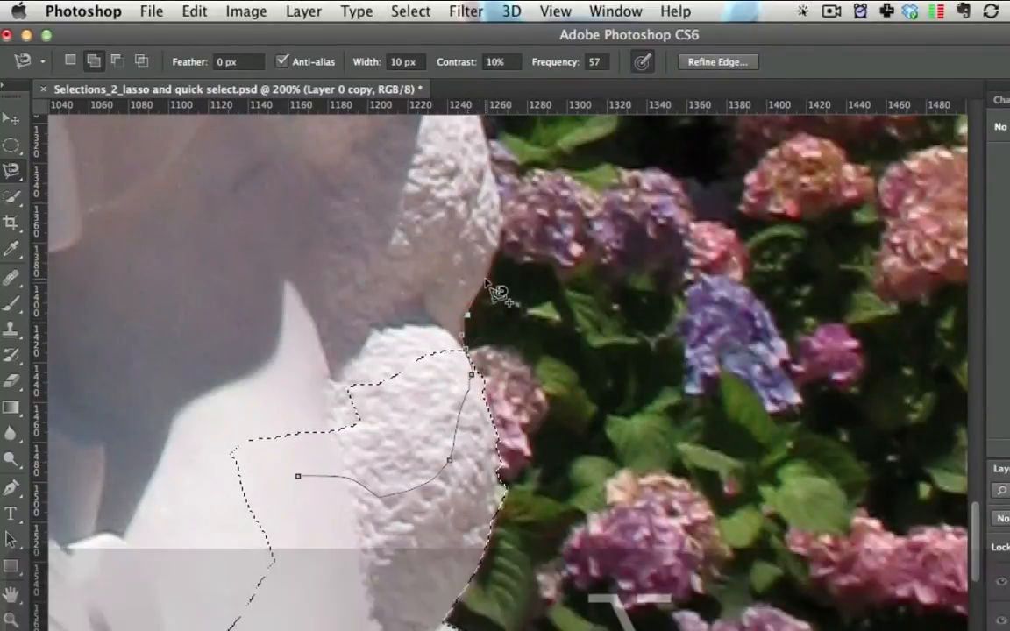
pyautogui.keyDown('alt'); pyautogui.click(500, 219); pyautogui.keyUp('alt')
pyautogui.keyDown('alt'); pyautogui.click(497, 195); pyautogui.keyUp('alt')
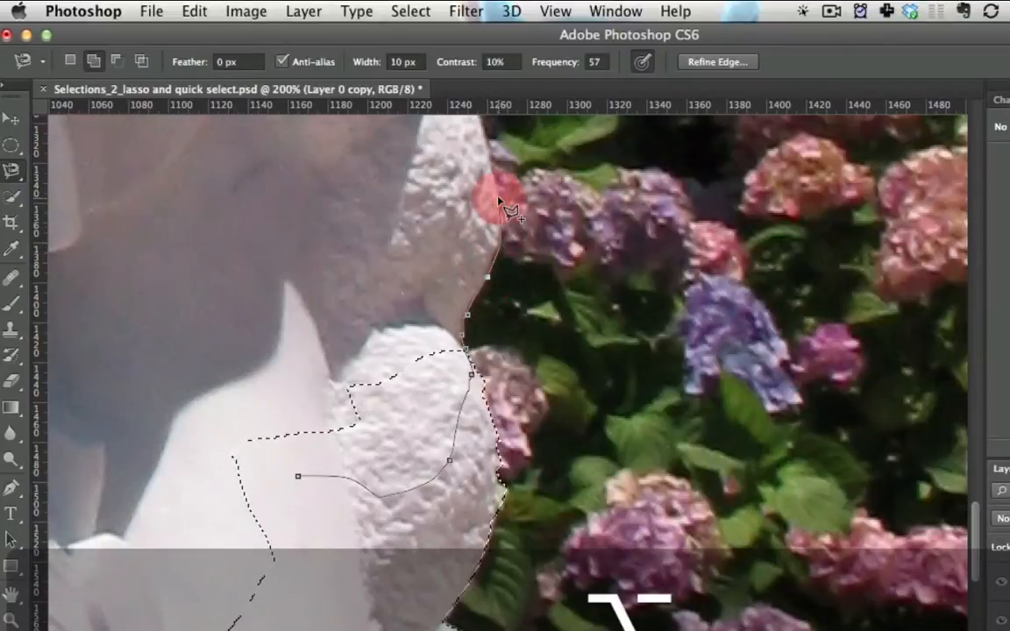
pyautogui.keyDown('alt'); pyautogui.click(488, 140); pyautogui.keyUp('alt')
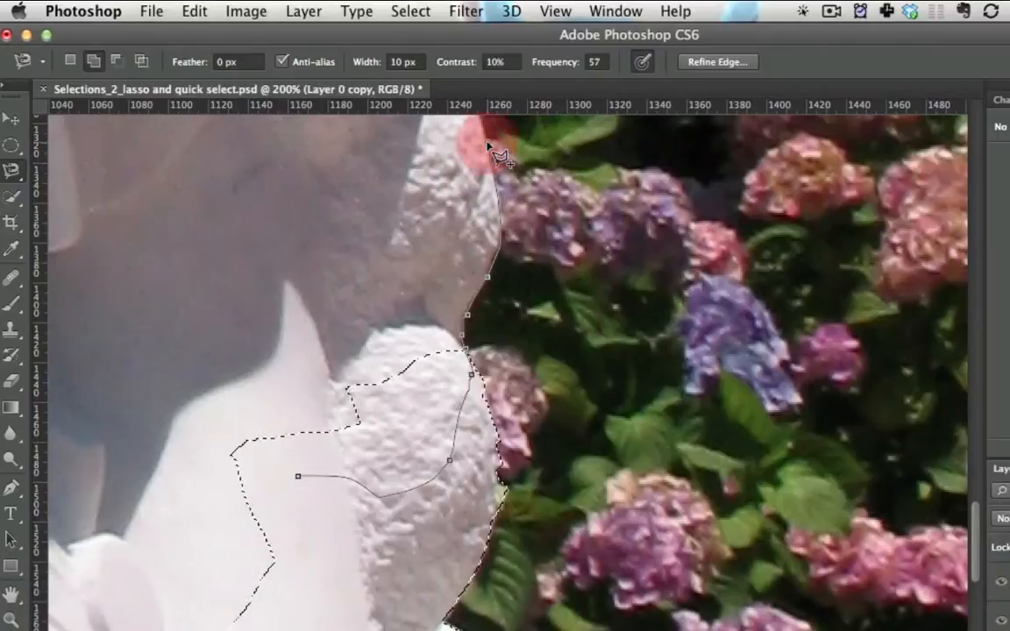
pyautogui.doubleClick(327, 214)
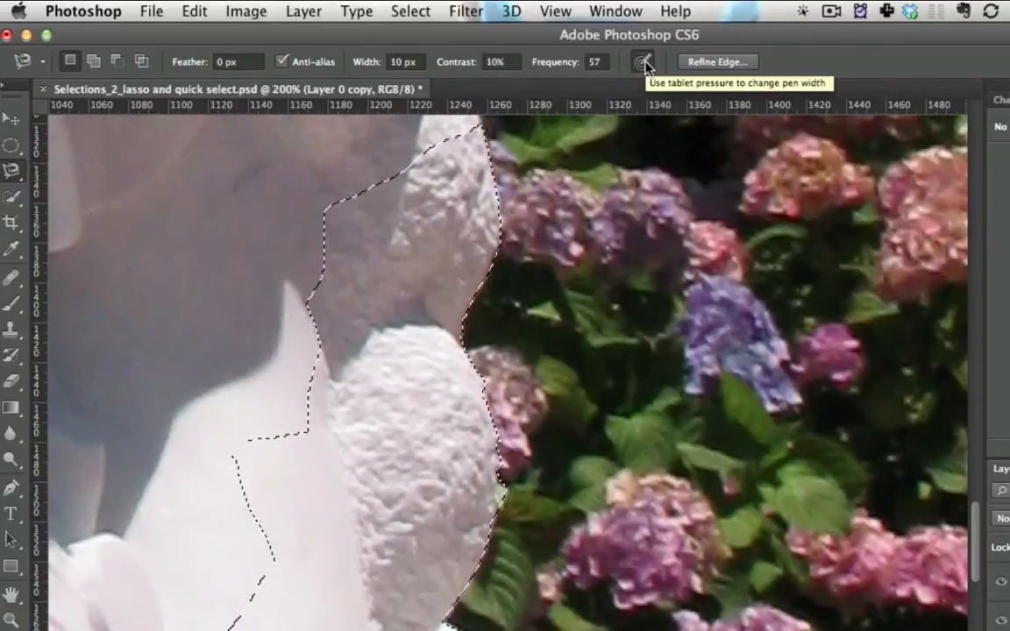
pyautogui.press('super+h')
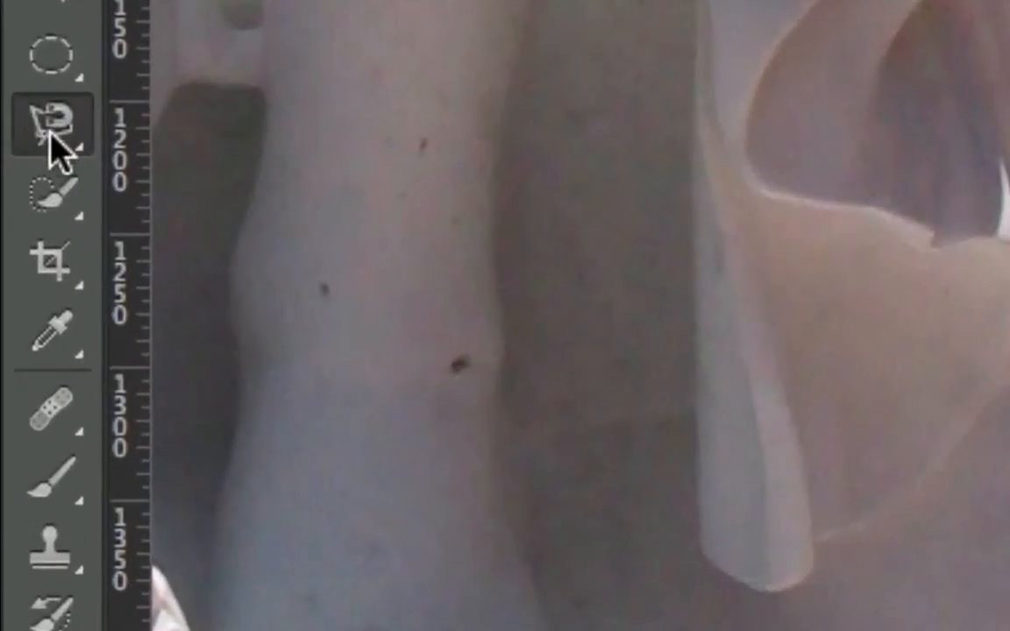
pyautogui.click(12, 170)
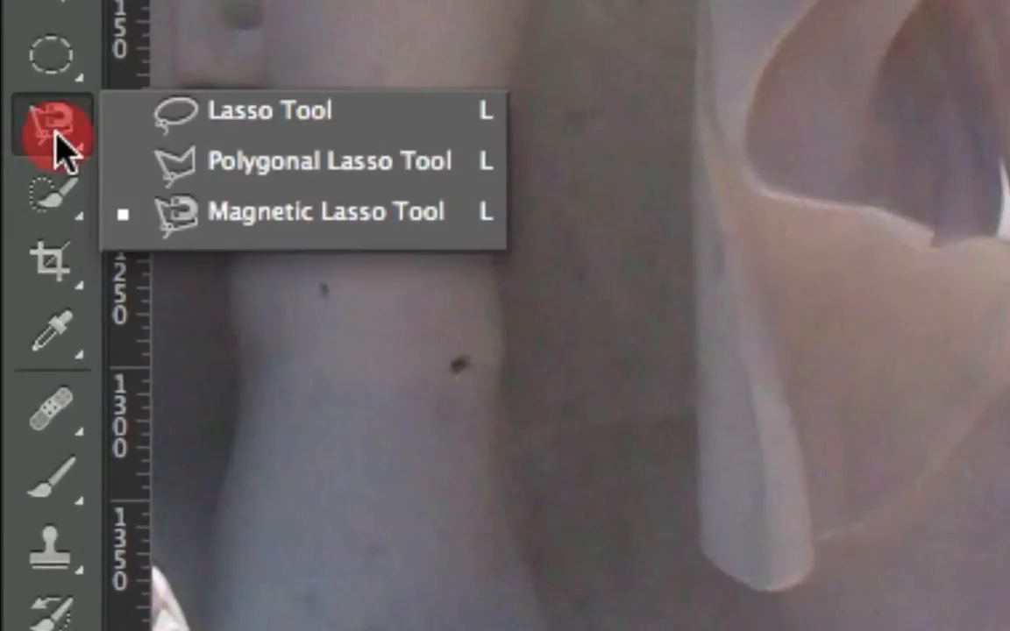
pyautogui.moveTo(59, 151)
pyautogui.mouseDown()
pyautogui.moveTo(214, 139)
pyautogui.moveTo(265, 211)
pyautogui.moveTo(267, 197)
pyautogui.moveTo(113, 173)
pyautogui.moveTo(43, 203)
pyautogui.mouseUp()
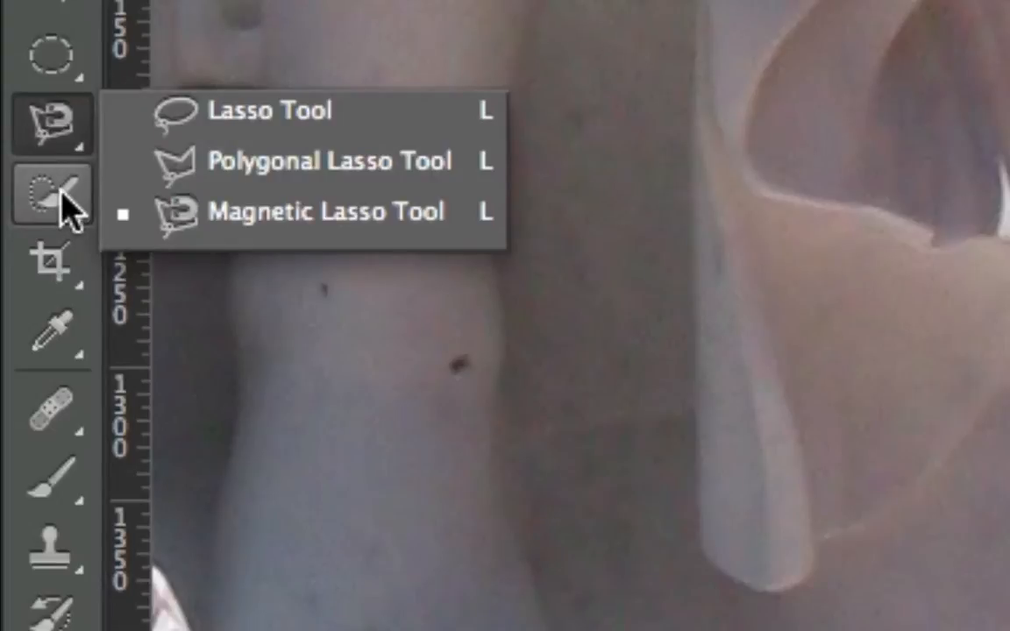
pyautogui.click(39, 124)
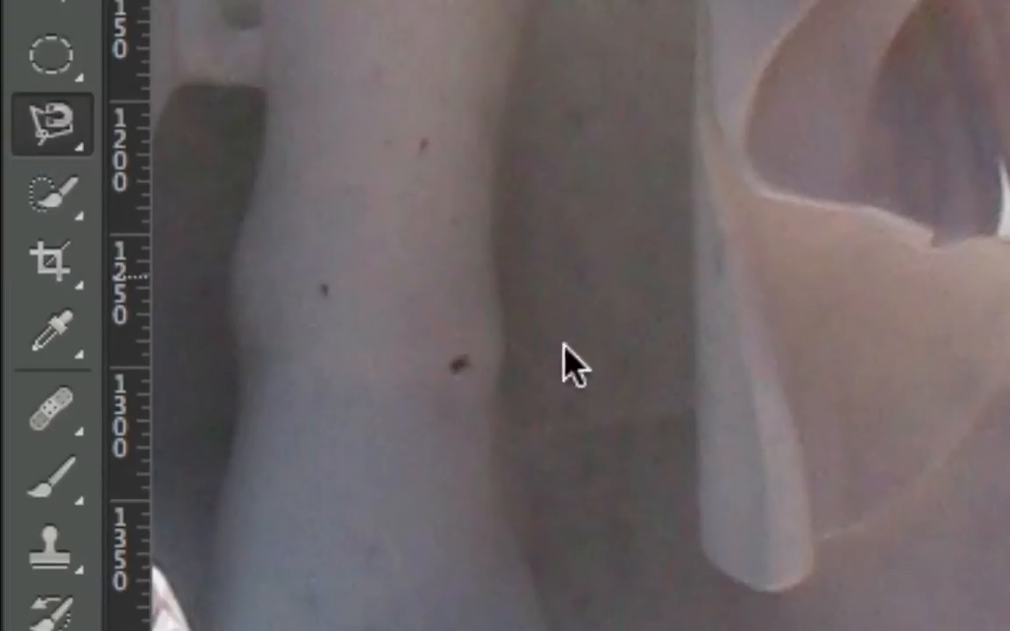
pyautogui.hotkey('ctrl', 'Tab')
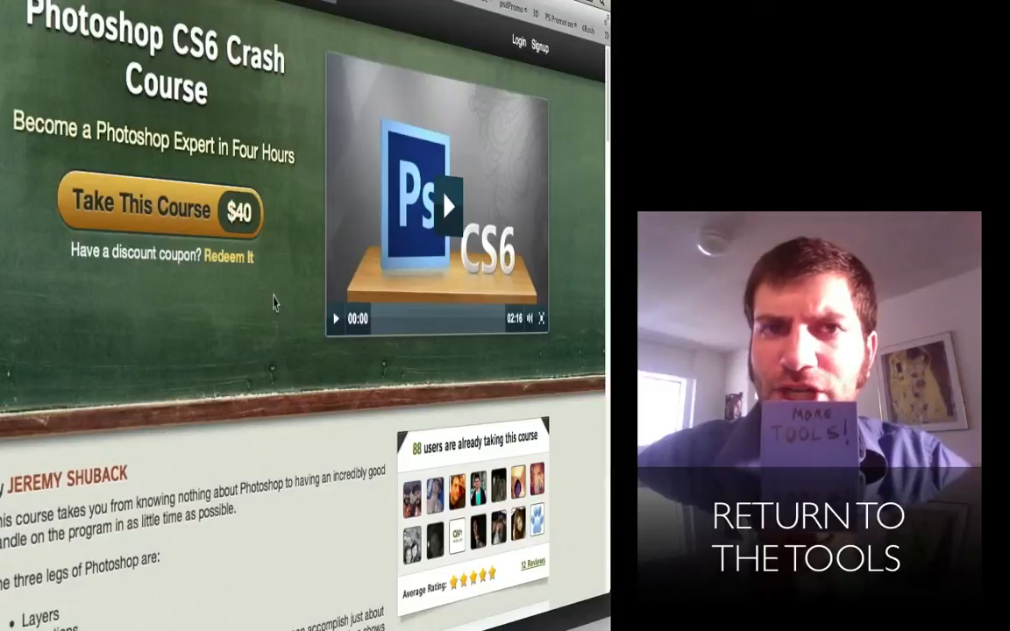
pyautogui.scroll(-1, 273, 303)
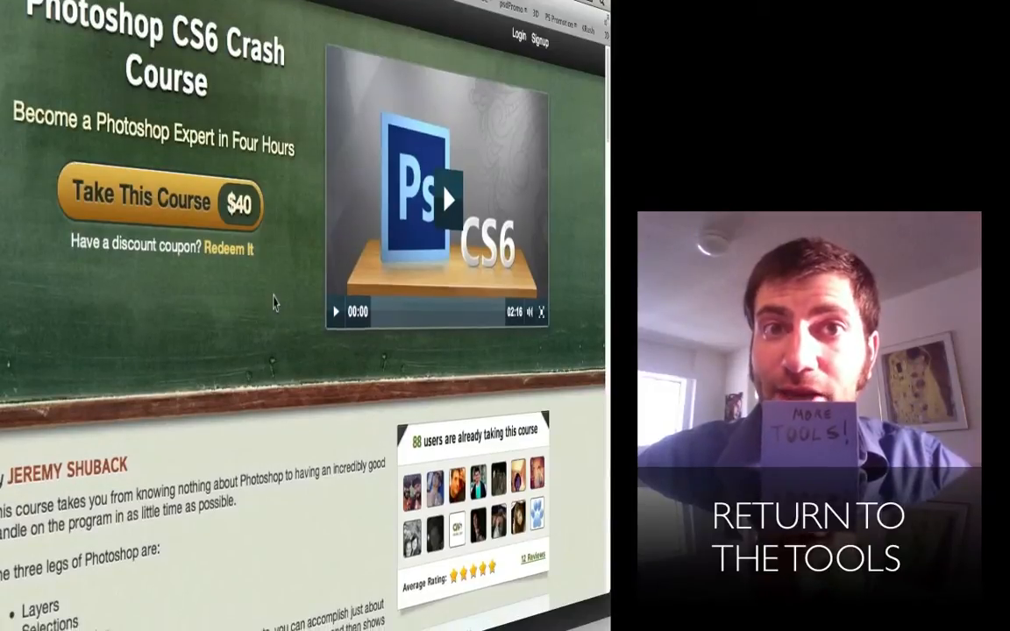
pyautogui.scroll(-10, 274, 303)
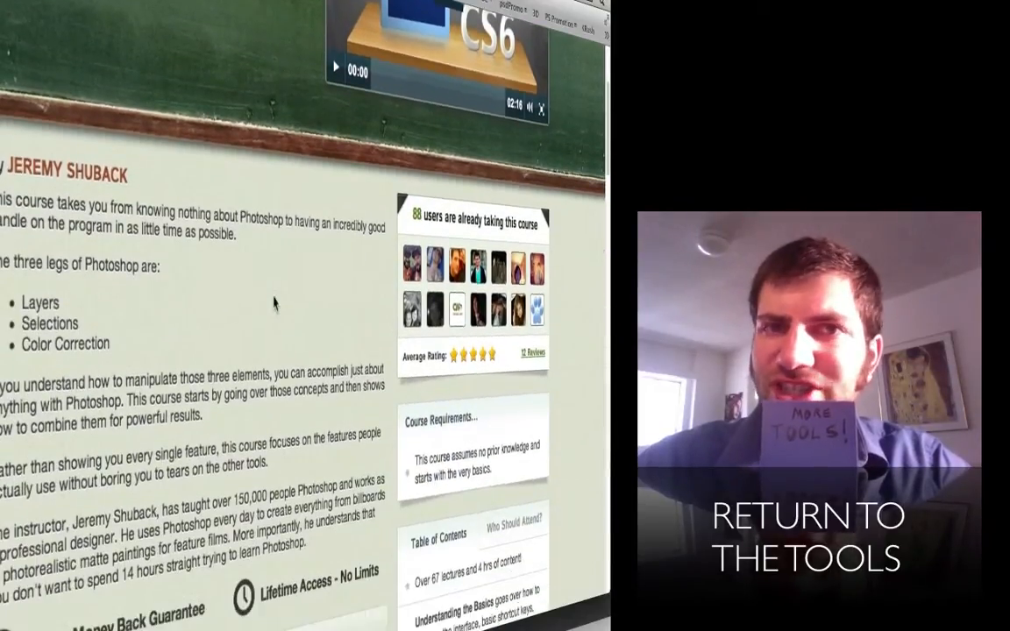
pyautogui.scroll(-8, 274, 302)
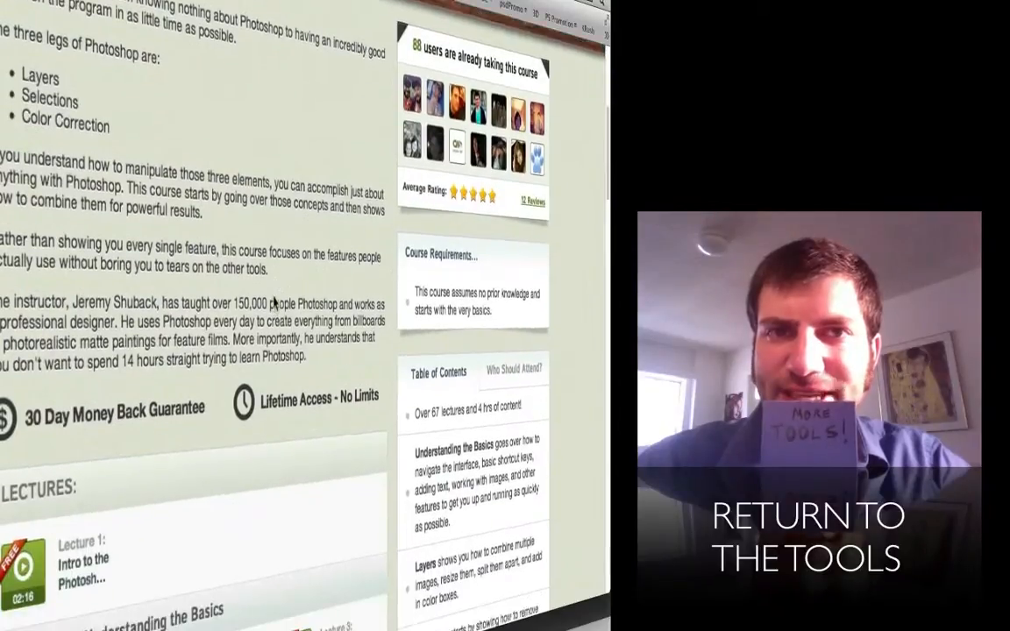